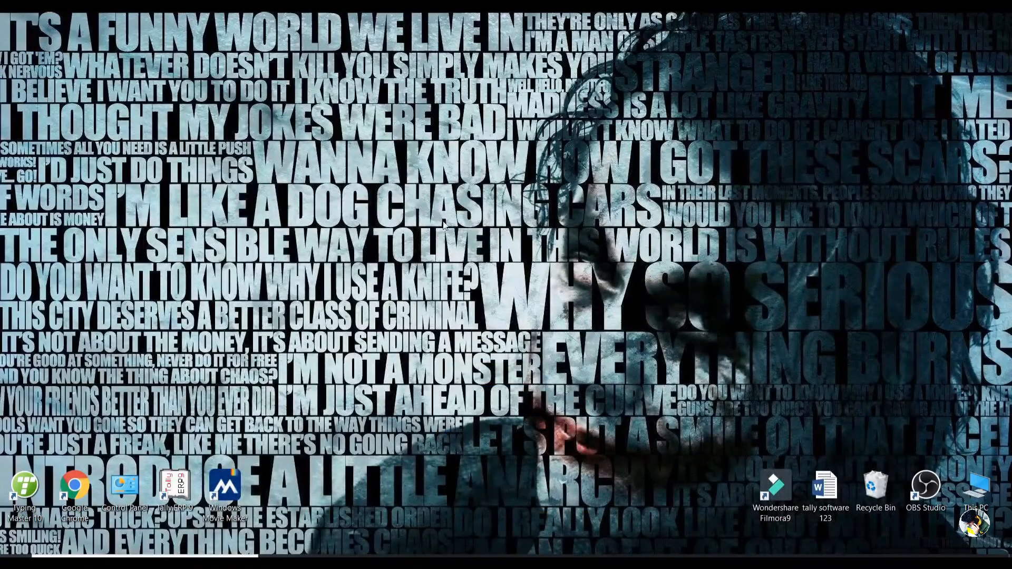
# Step: Launch Tally.ERP 9 and start it in Educational Mode
pyautogui.doubleClick(172, 492)
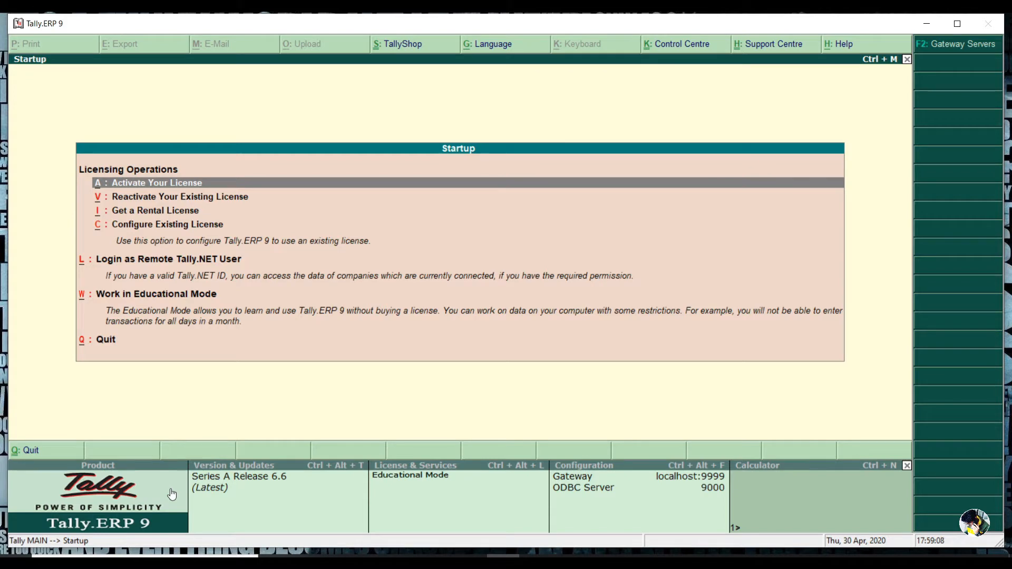
pyautogui.press('Down')
pyautogui.press('Down')
pyautogui.press('Down')
pyautogui.press('Down')
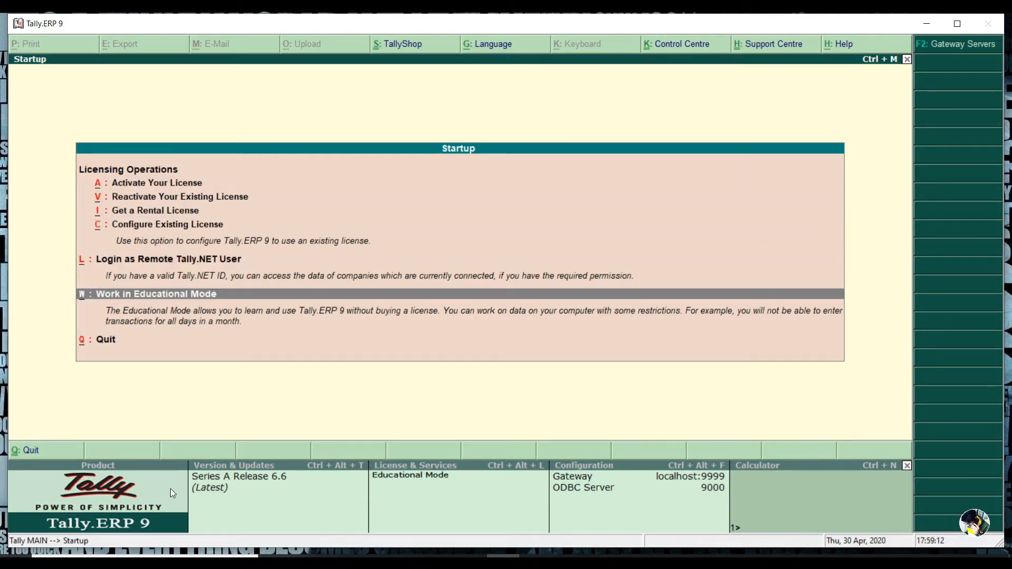
pyautogui.press('Return')
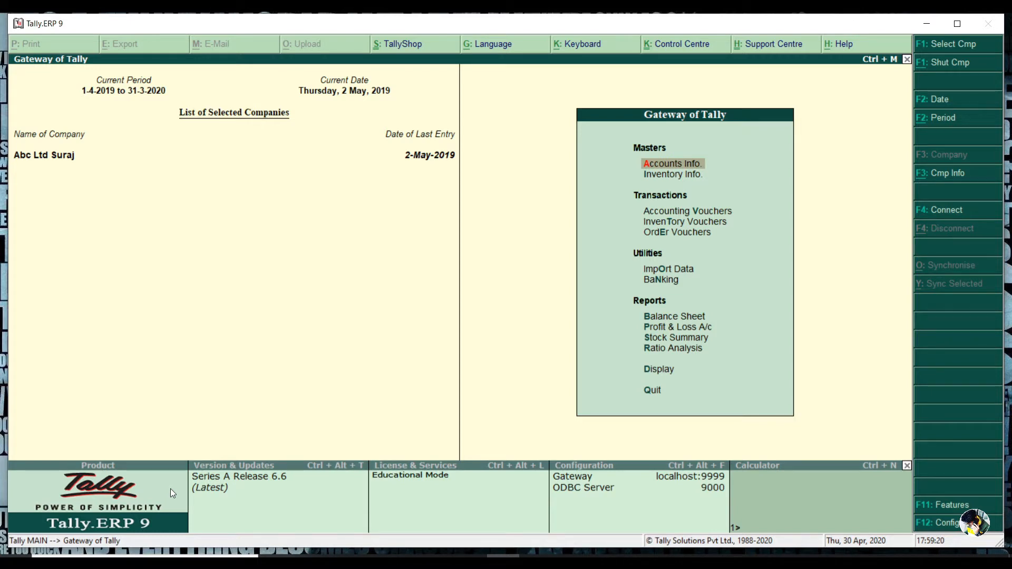
# Step: Shut the currently loaded company and open the Create Company form
pyautogui.hotkey('alt', 'F1')
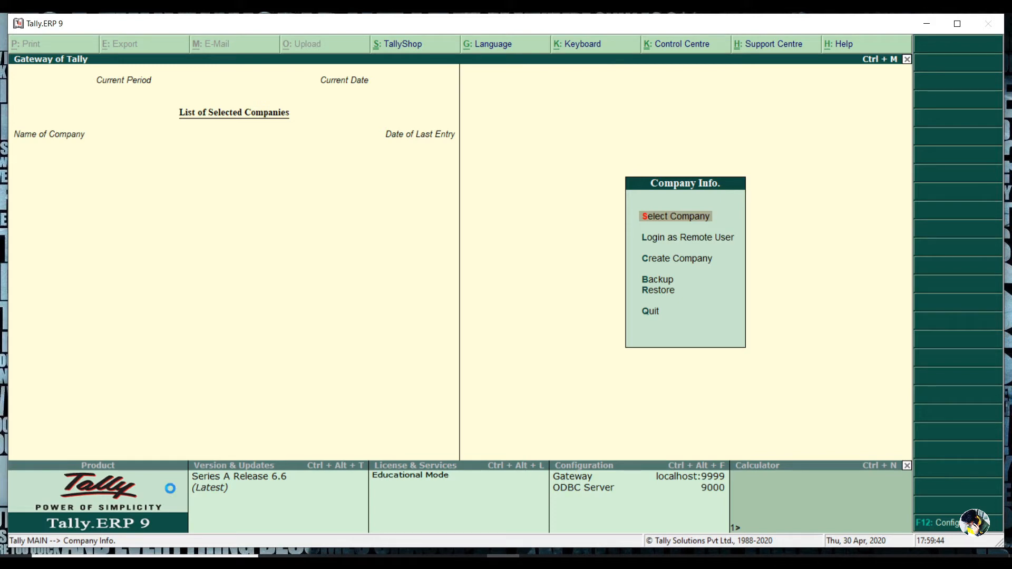
pyautogui.press('Return')
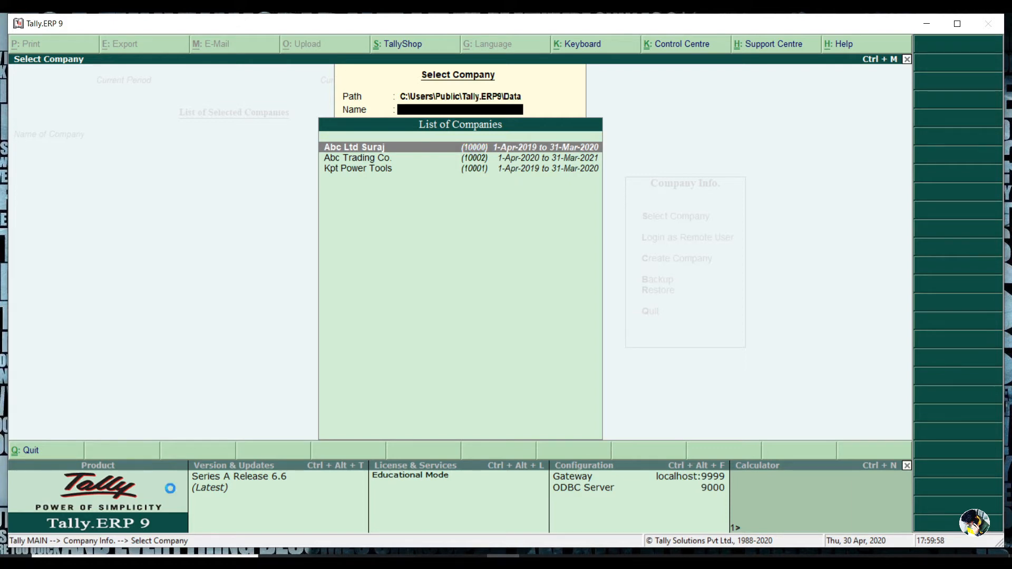
pyautogui.press('Escape')
pyautogui.press('Down')
pyautogui.press('Down')
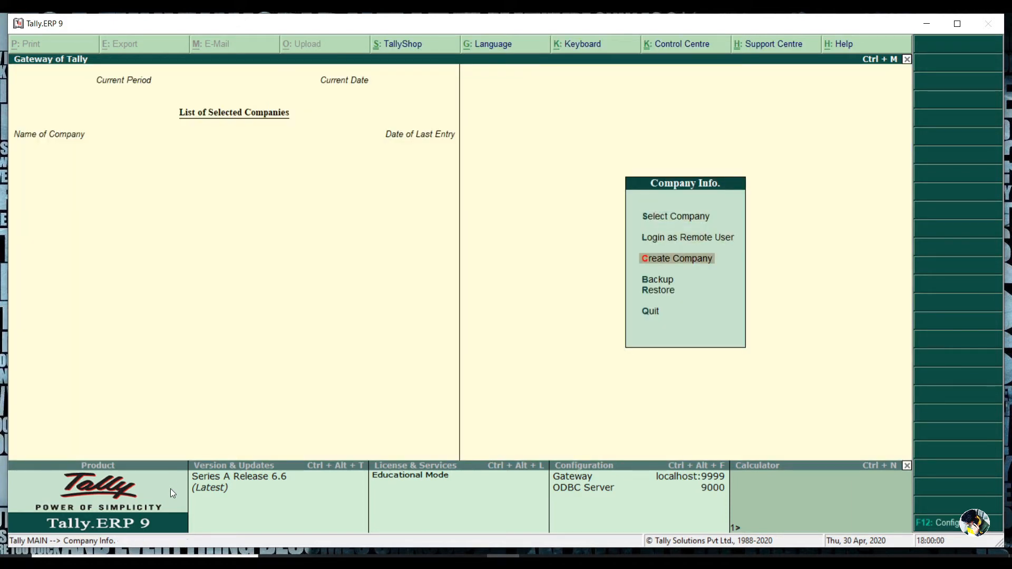
pyautogui.press('Return')
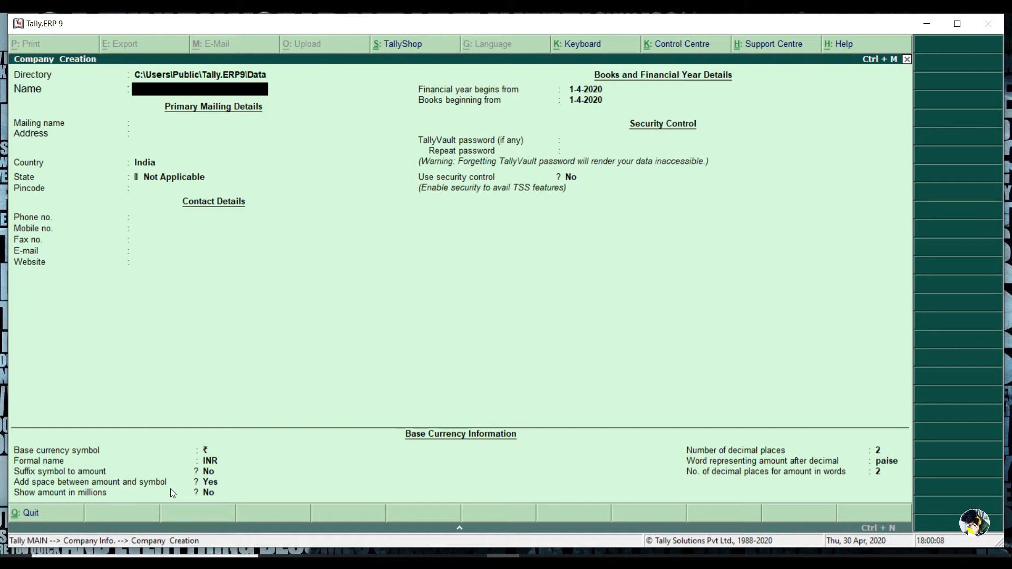
# Step: Name the new company Abc Trading Co. and accept the same mailing name
pyautogui.write('Abc t')
pyautogui.write('rading Co.')
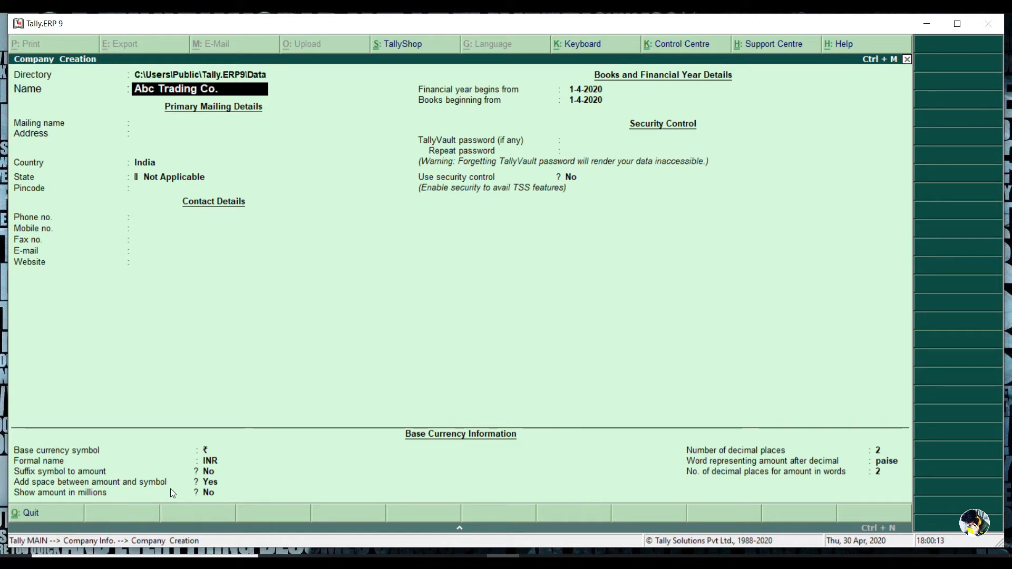
pyautogui.press('Return')
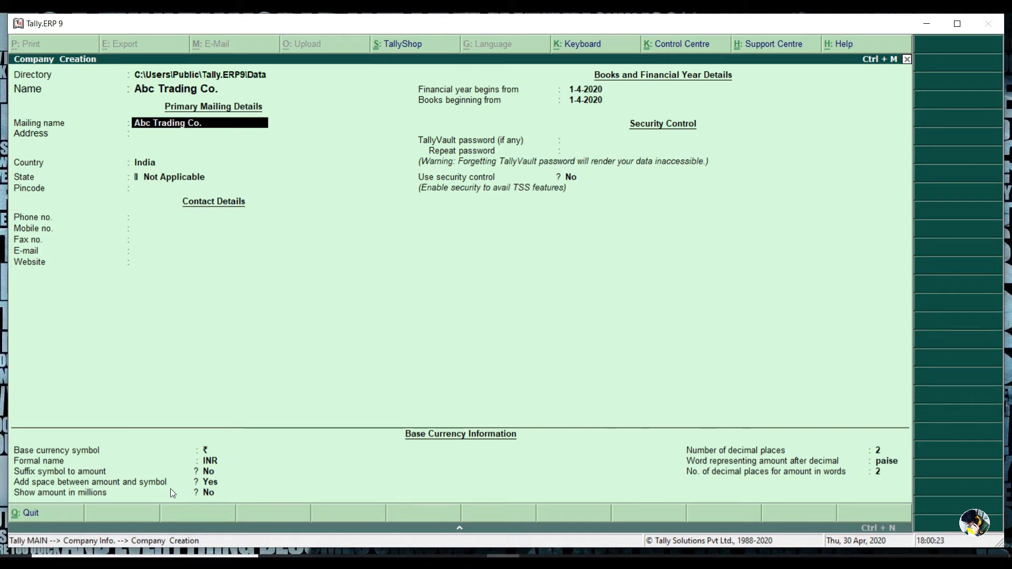
pyautogui.press('Return')
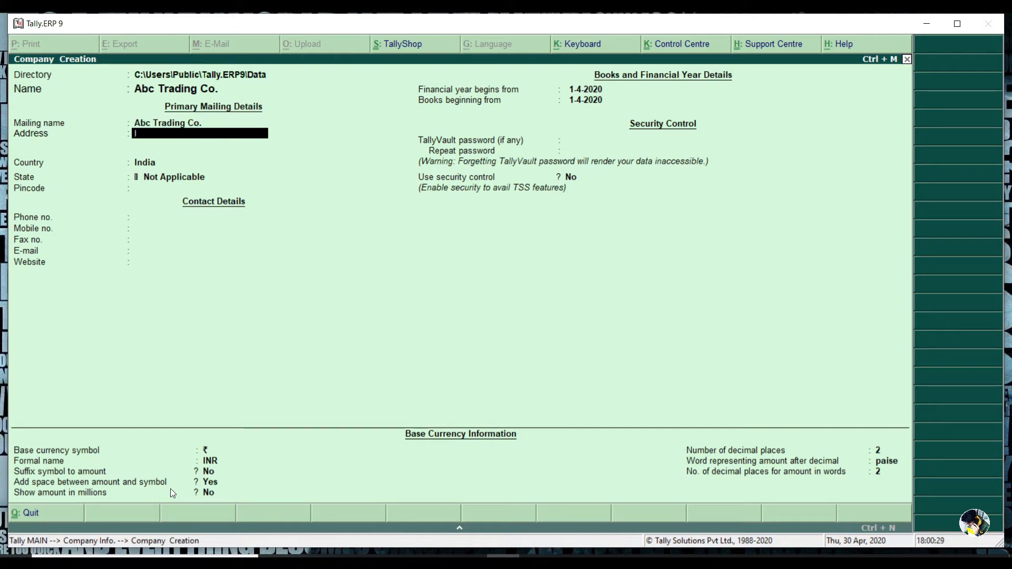
# Step: Enter the mailing address as Industrial Area and Ptk on two lines
pyautogui.write('Industrial Area')
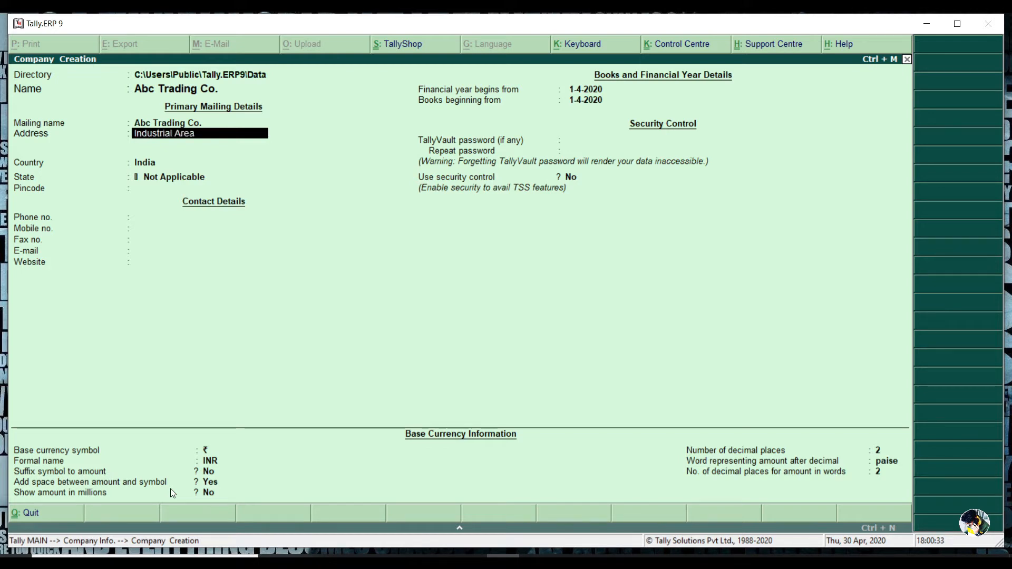
pyautogui.press('Return')
pyautogui.write('Ptk')
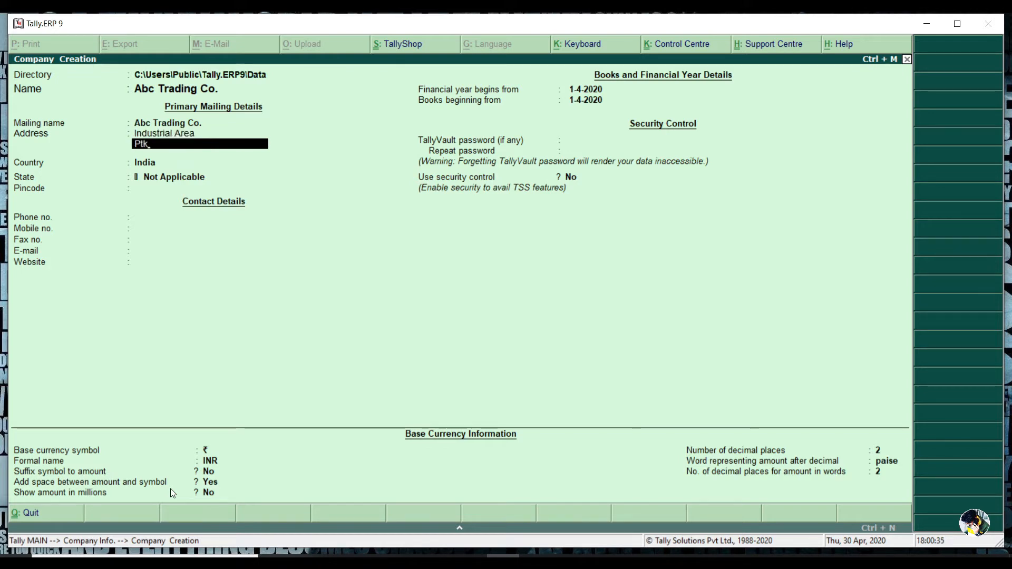
pyautogui.press('Return')
pyautogui.press('Return')
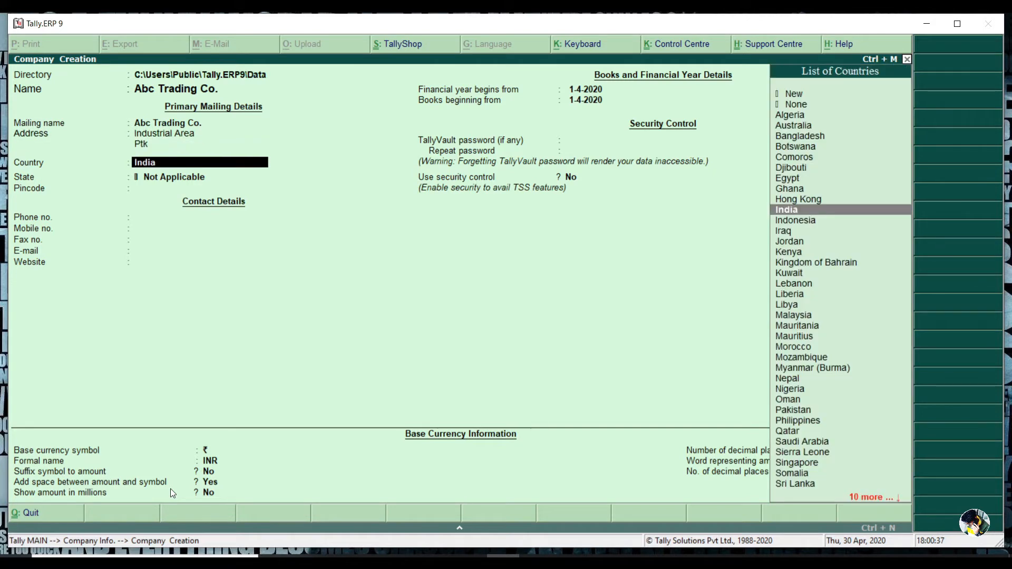
# Step: Keep India as the country and set the state to Punjab
pyautogui.press('Down')
pyautogui.press('Down')
pyautogui.press('Down')
pyautogui.press('Down')
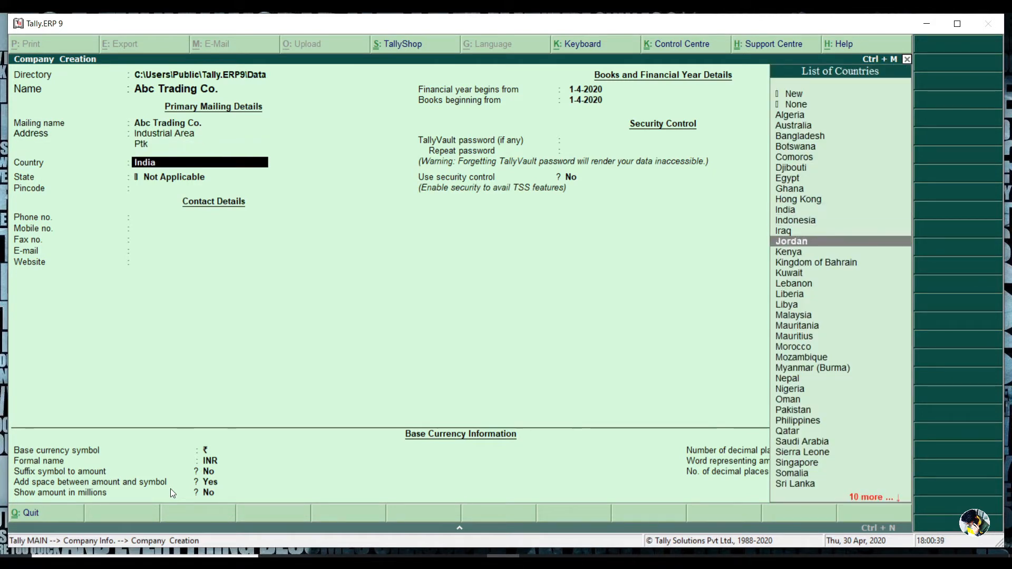
pyautogui.press('Down')
pyautogui.press('Down')
pyautogui.press('Down')
pyautogui.press('Down')
pyautogui.press('Down')
pyautogui.press('Down')
pyautogui.press('Down')
pyautogui.press('Down')
pyautogui.press('Down')
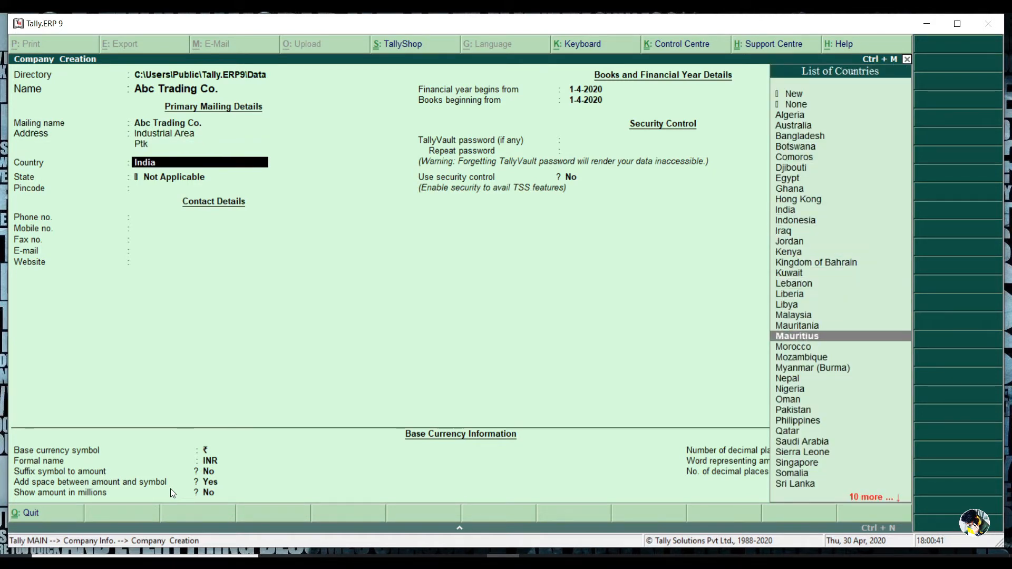
pyautogui.press('Up')
pyautogui.press('Up')
pyautogui.press('Up')
pyautogui.press('Up')
pyautogui.press('Up')
pyautogui.press('Up')
pyautogui.press('Up')
pyautogui.press('Up')
pyautogui.press('Up')
pyautogui.press('Up')
pyautogui.press('Up')
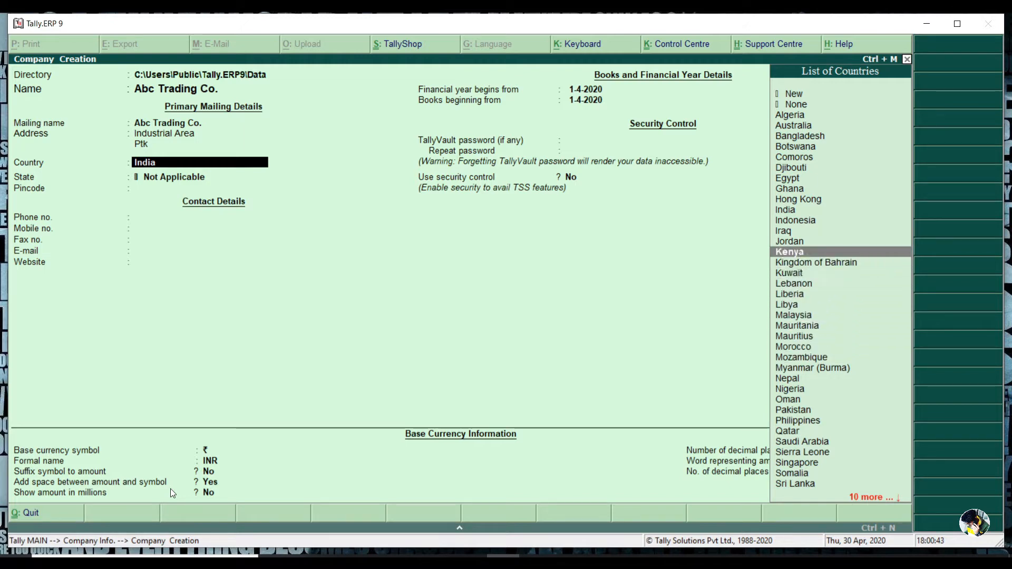
pyautogui.press('Up')
pyautogui.press('Up')
pyautogui.press('Return')
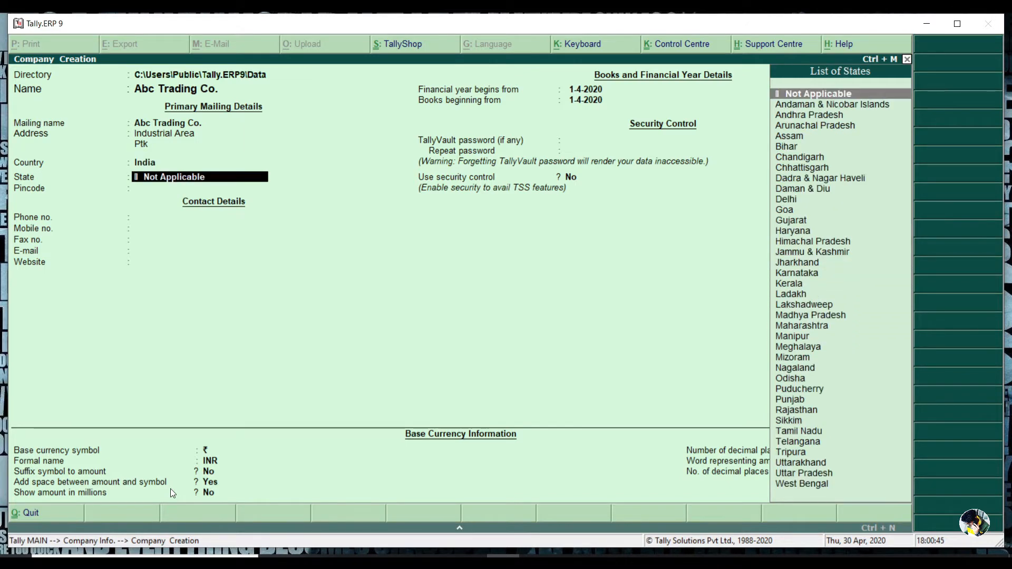
pyautogui.write('Punjab')
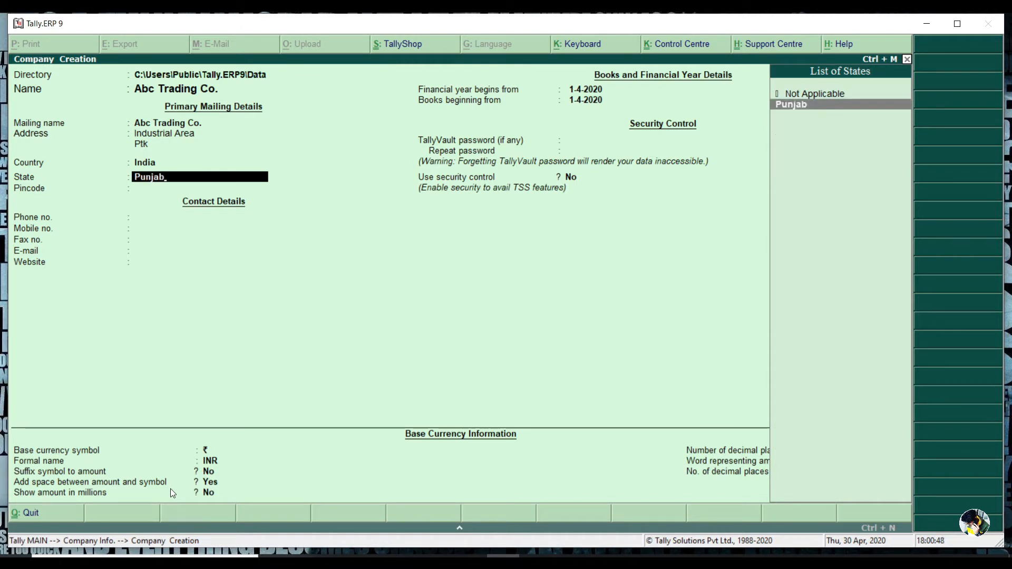
pyautogui.press('Return')
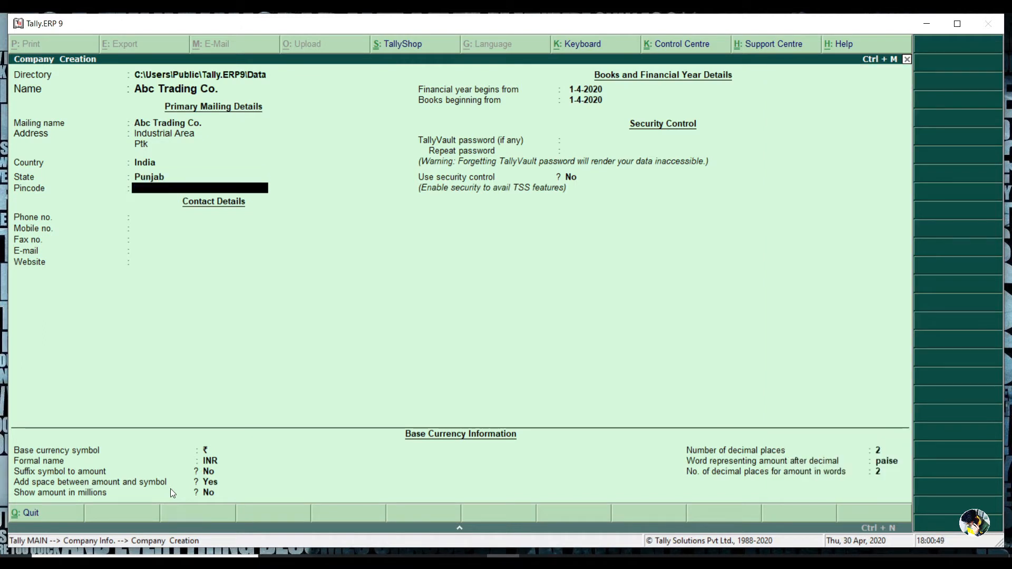
# Step: Enter pincode 145001 and the company phone number, leaving mobile and fax blank
pyautogui.write('145001')
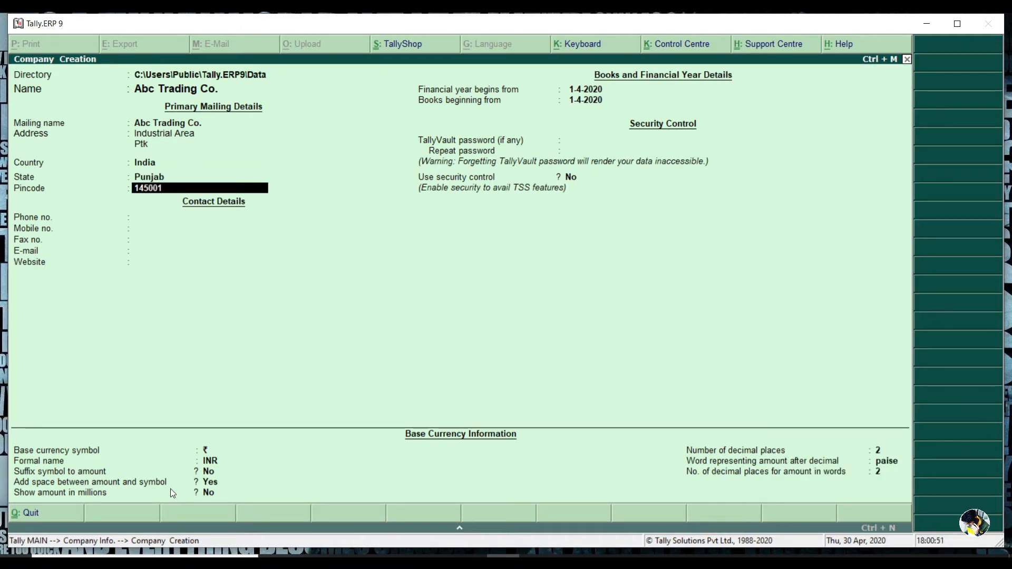
pyautogui.press('Return')
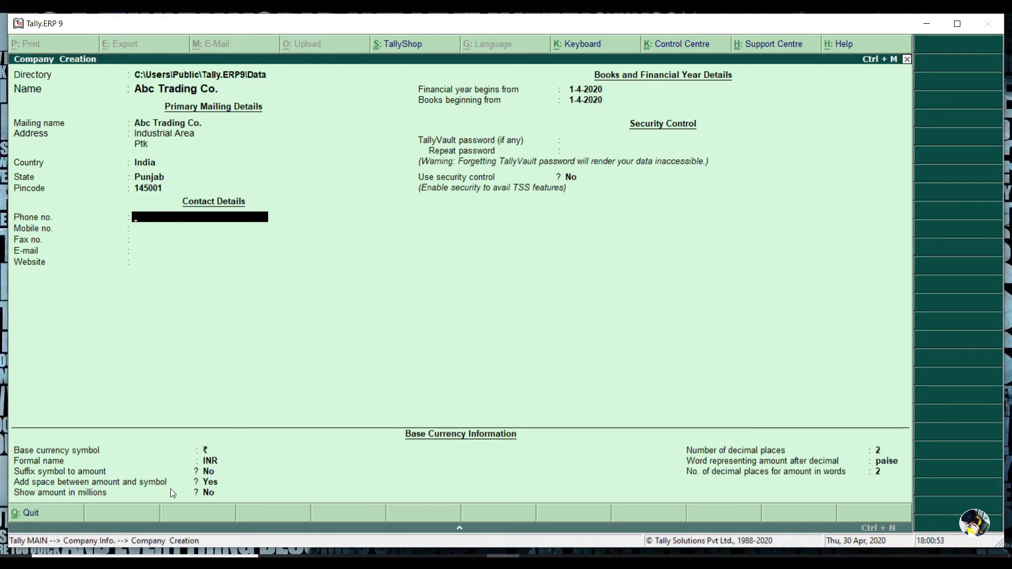
pyautogui.write('978166598')
pyautogui.press('Return')
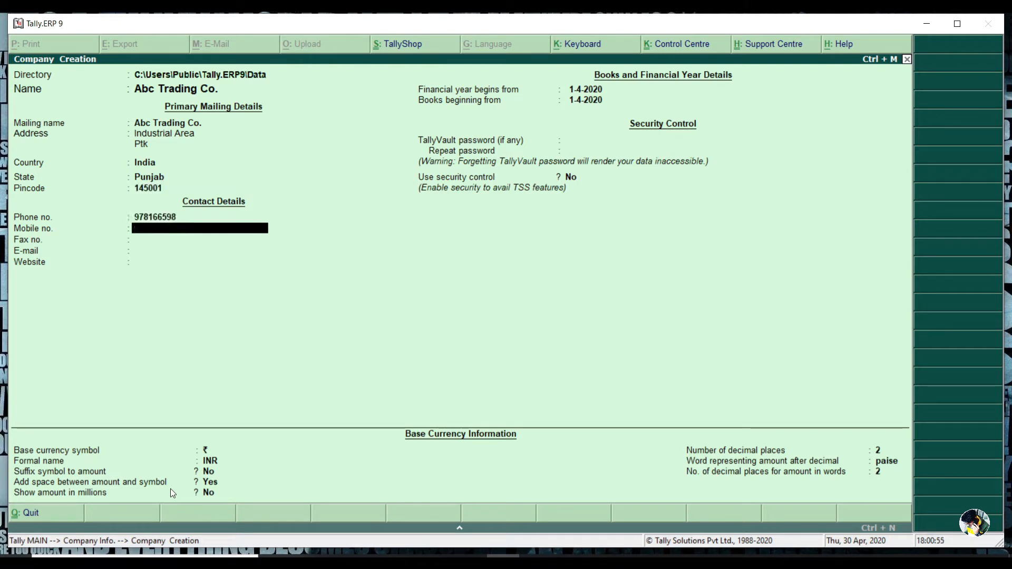
pyautogui.press('Return')
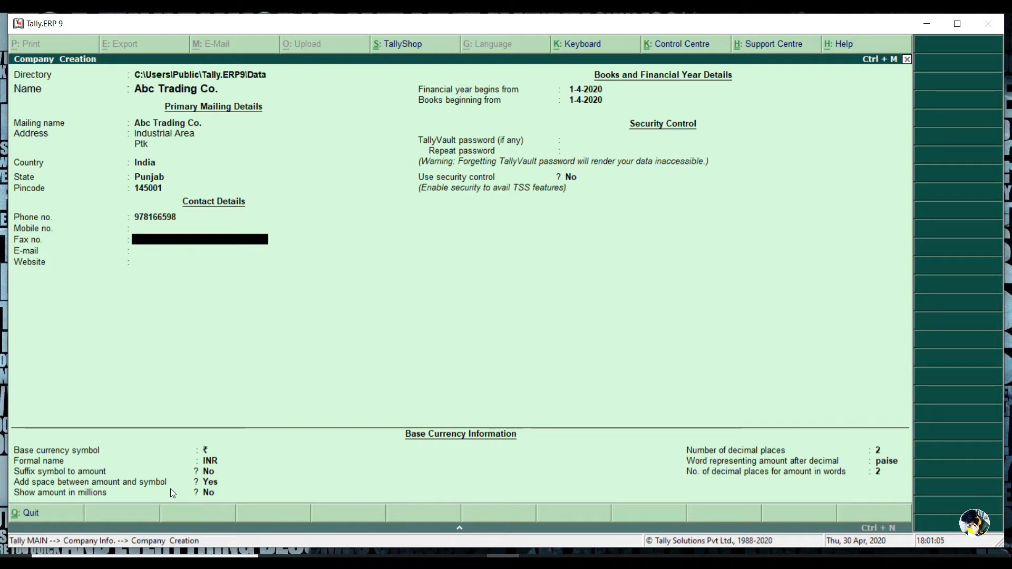
pyautogui.press('Return')
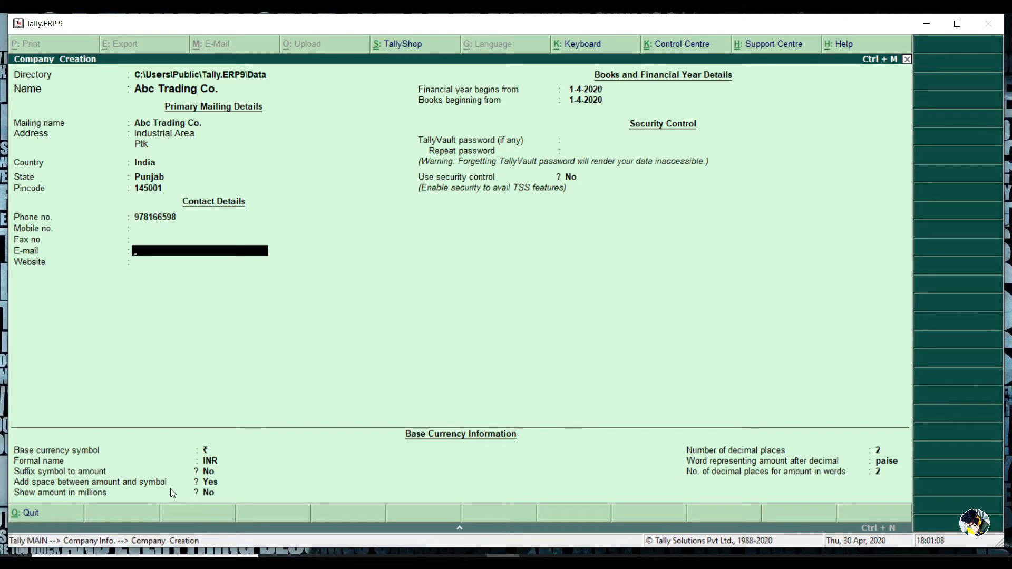
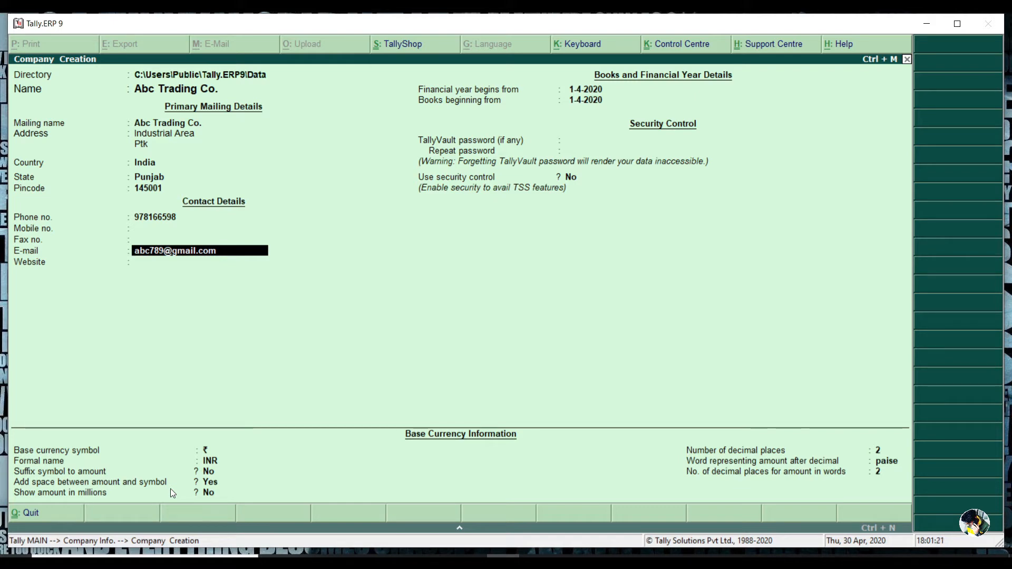
# Step: Fill in the company e-mail address and leave the website blank
pyautogui.press('Return')
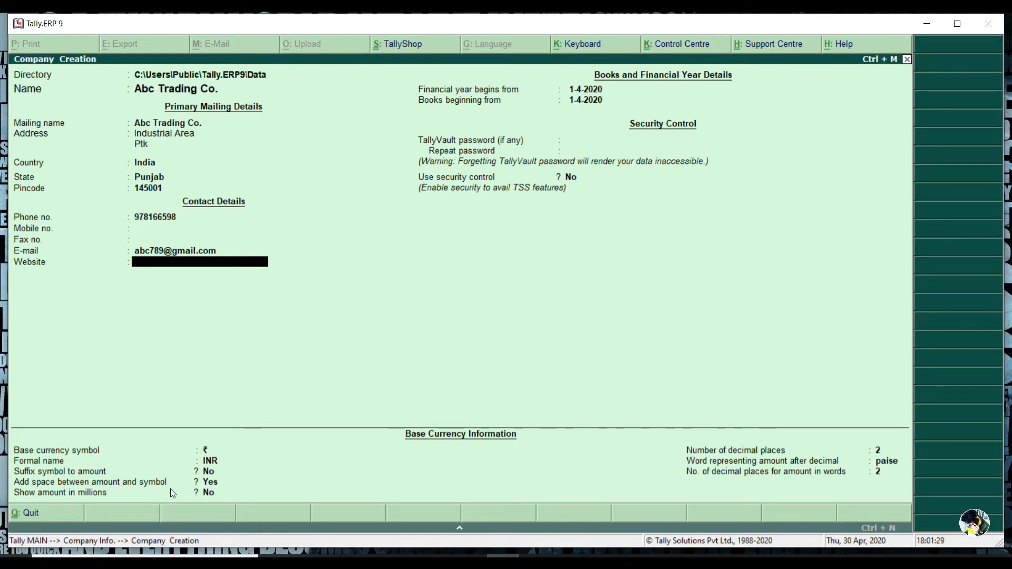
pyautogui.press('Return')
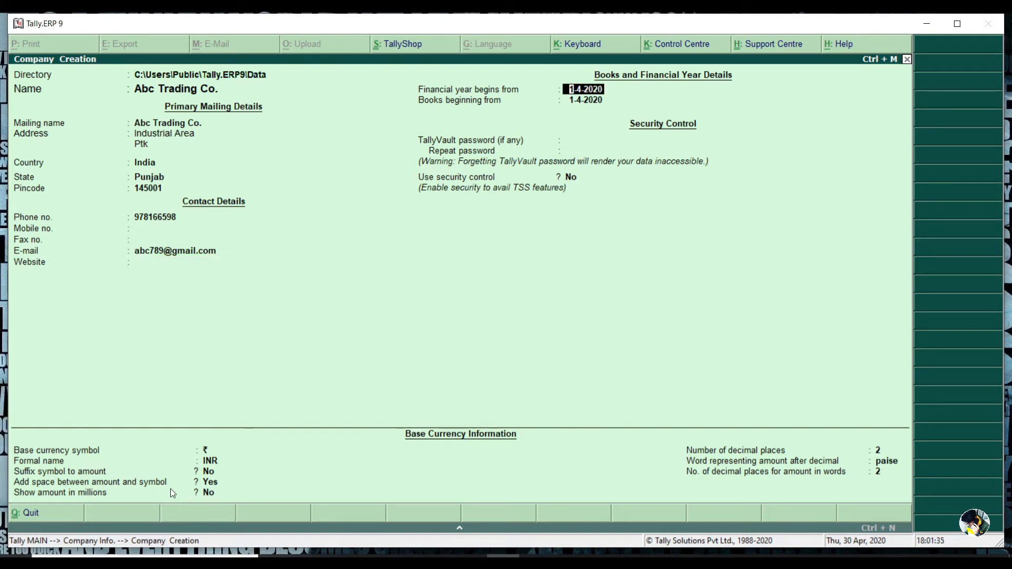
# Step: Keep the financial year starting 1-4-2020 and set books beginning from 1-6-2020
pyautogui.press('Return')
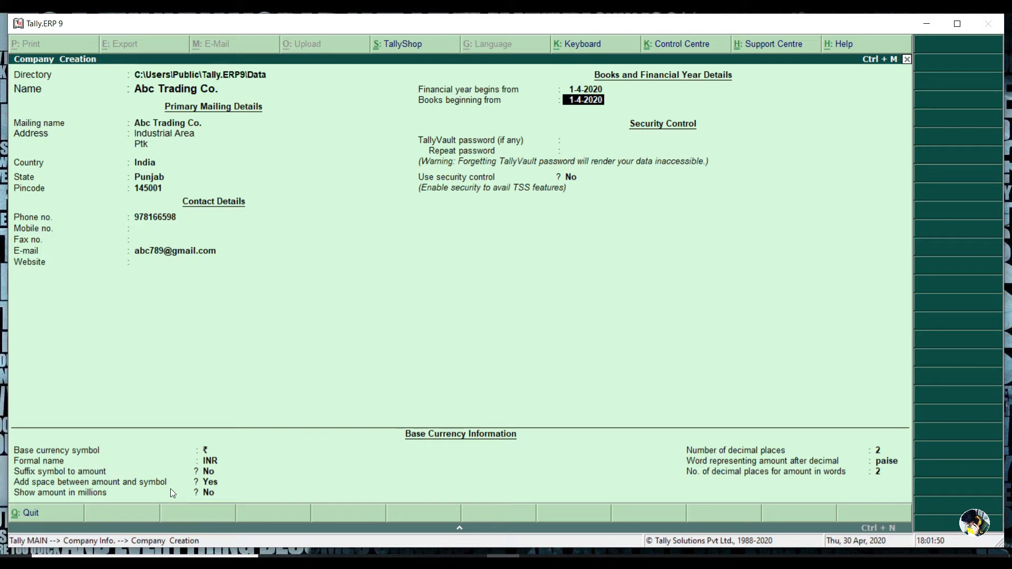
pyautogui.write('1-')
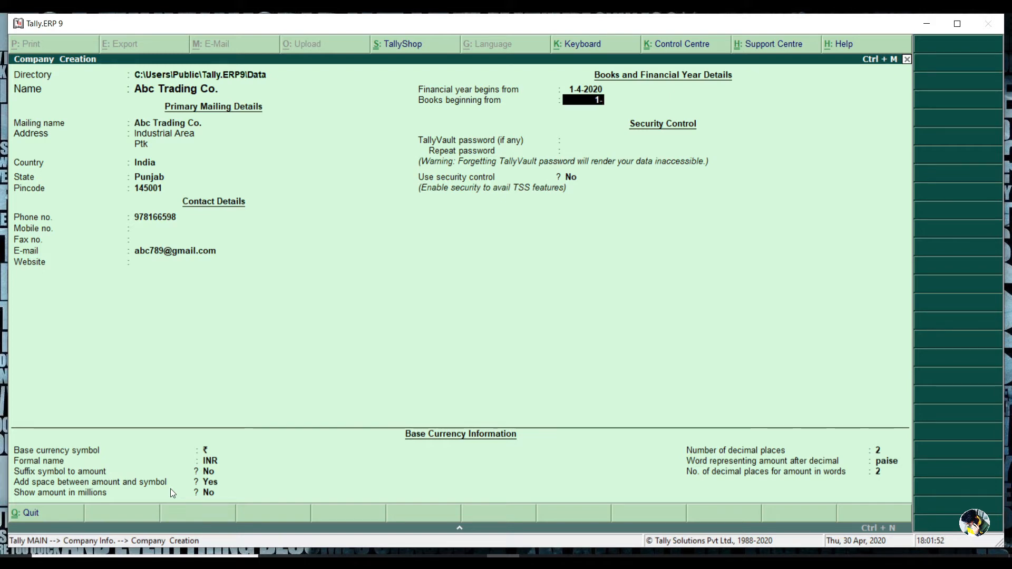
pyautogui.write('6-2020')
pyautogui.press('Return')
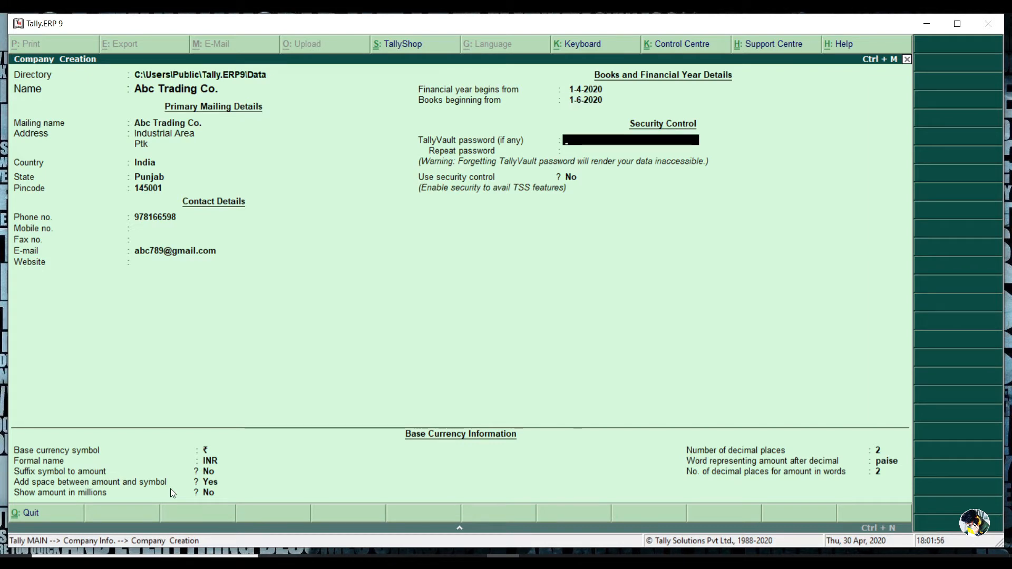
pyautogui.press('BackSpace')
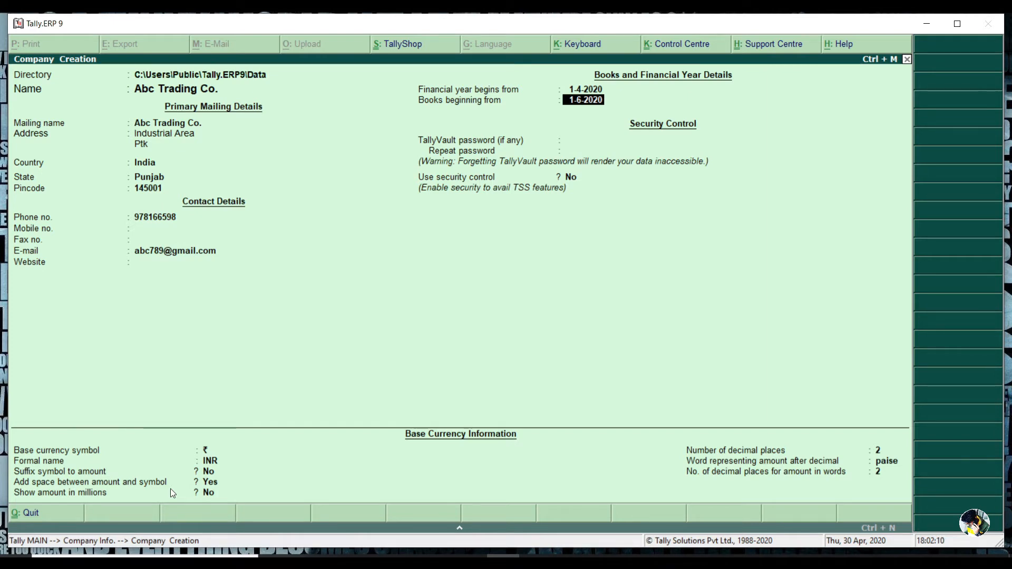
pyautogui.press('Return')
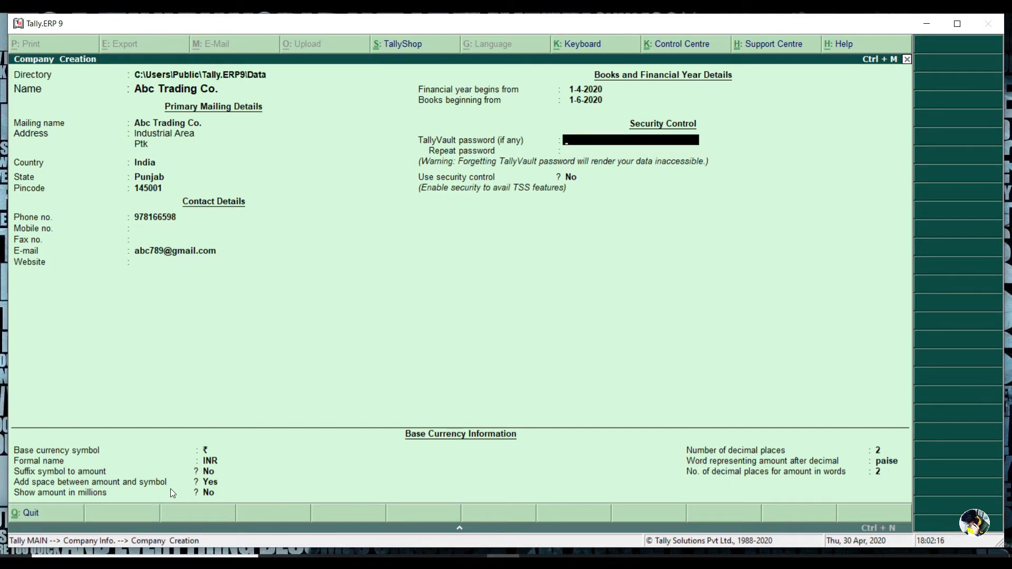
# Step: Set a TallyVault password and repeat it to confirm
pyautogui.write('**')
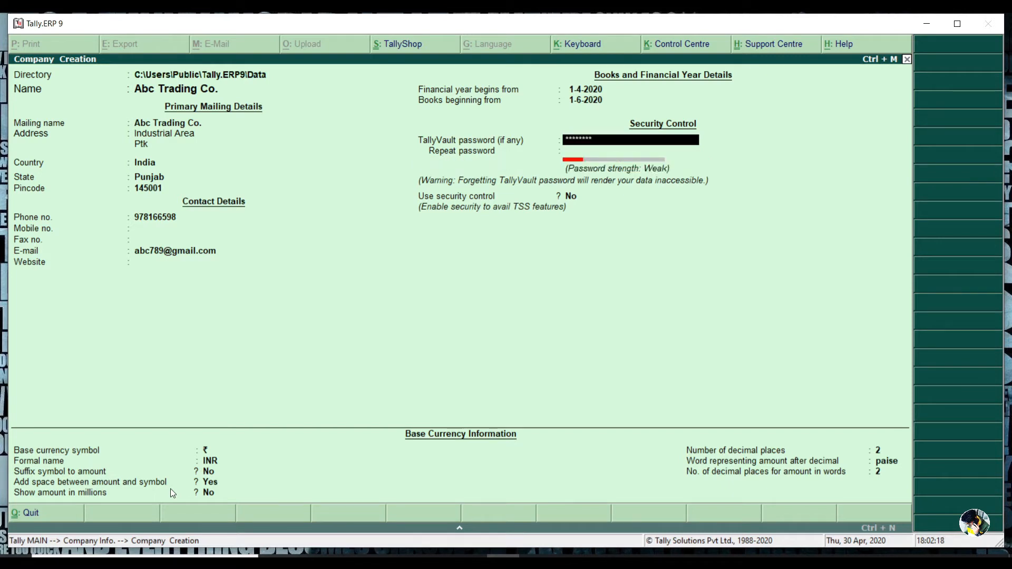
pyautogui.press('Return')
pyautogui.write('*')
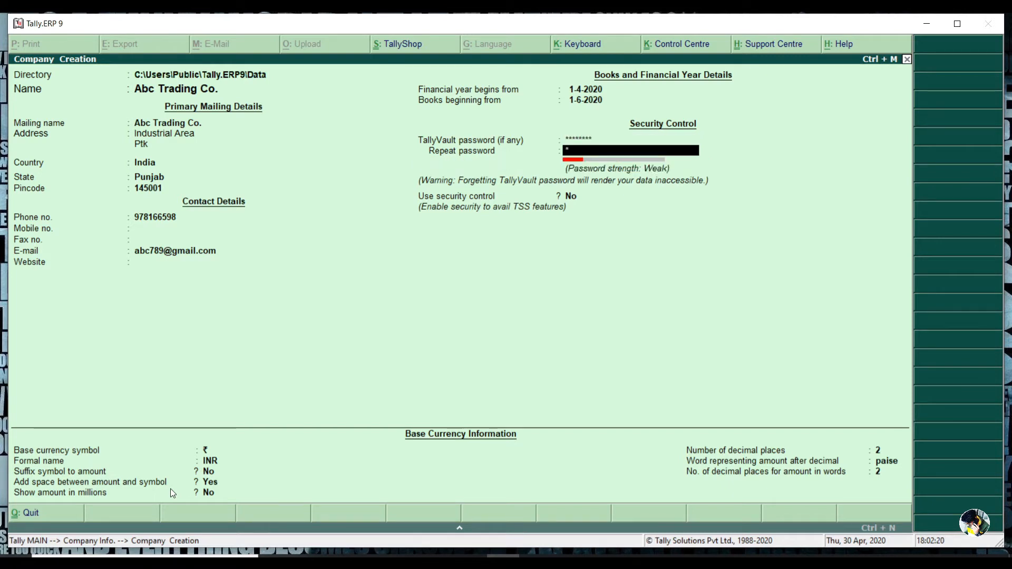
pyautogui.press('Return')
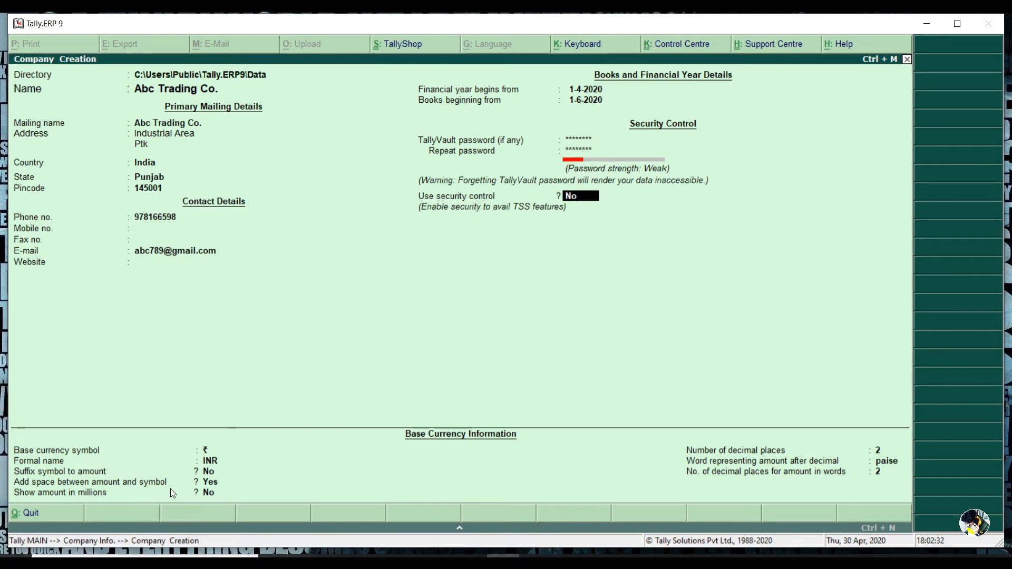
# Step: Keep the default base currency settings but set adding a space between amount and symbol to No
pyautogui.press('Return')
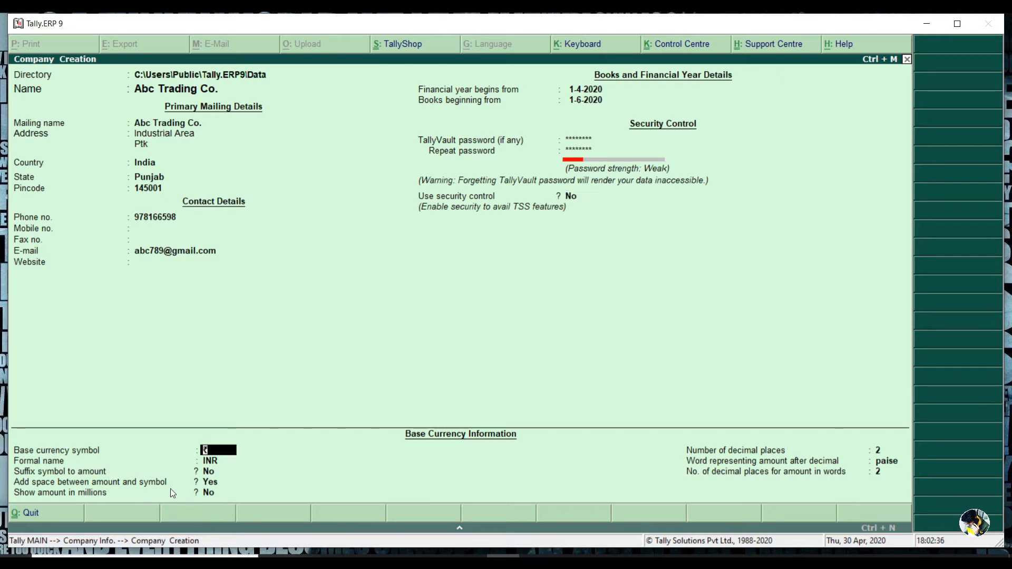
pyautogui.press('Return')
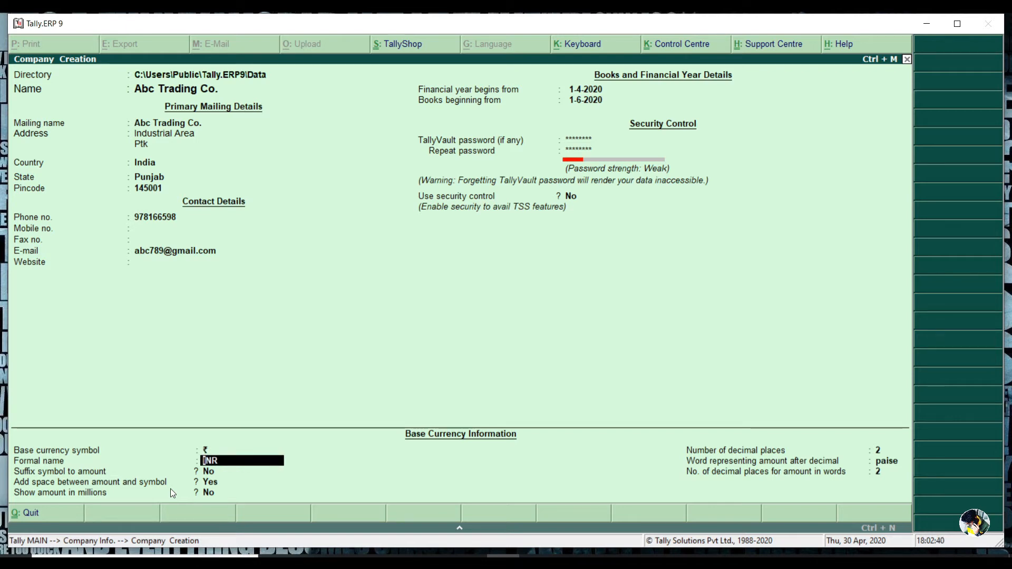
pyautogui.press('Return')
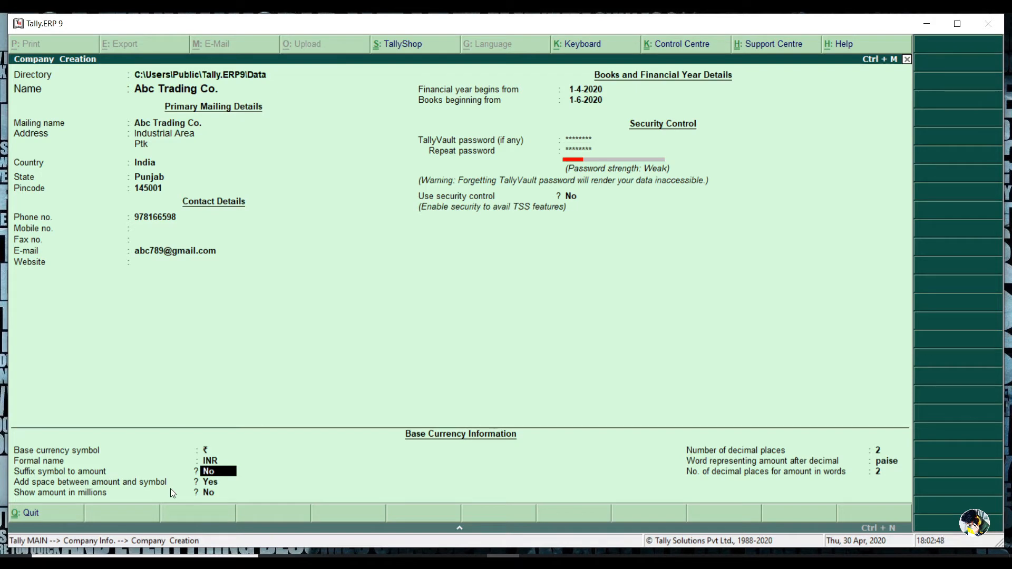
pyautogui.press('Return')
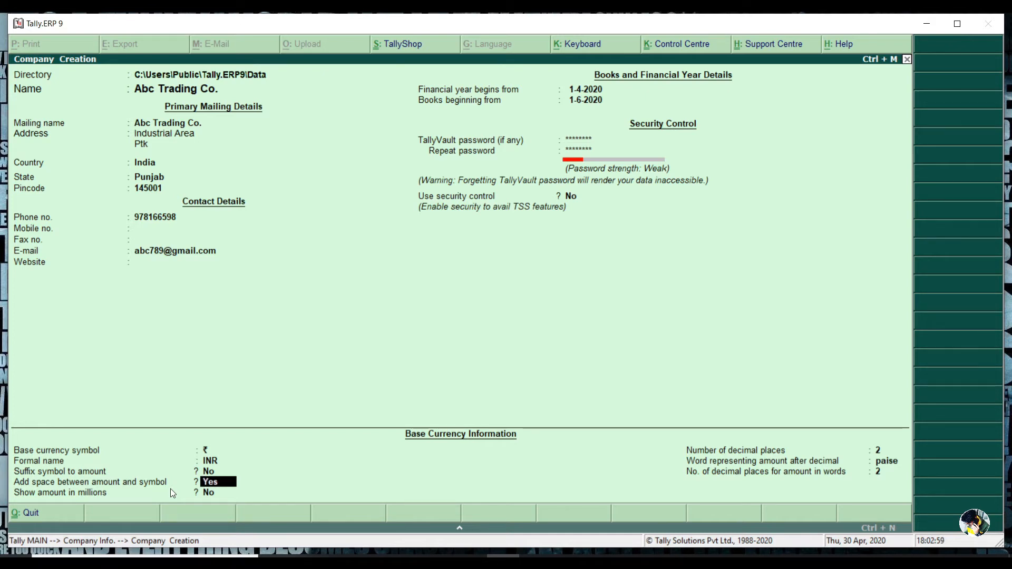
pyautogui.write('no')
pyautogui.press('Return')
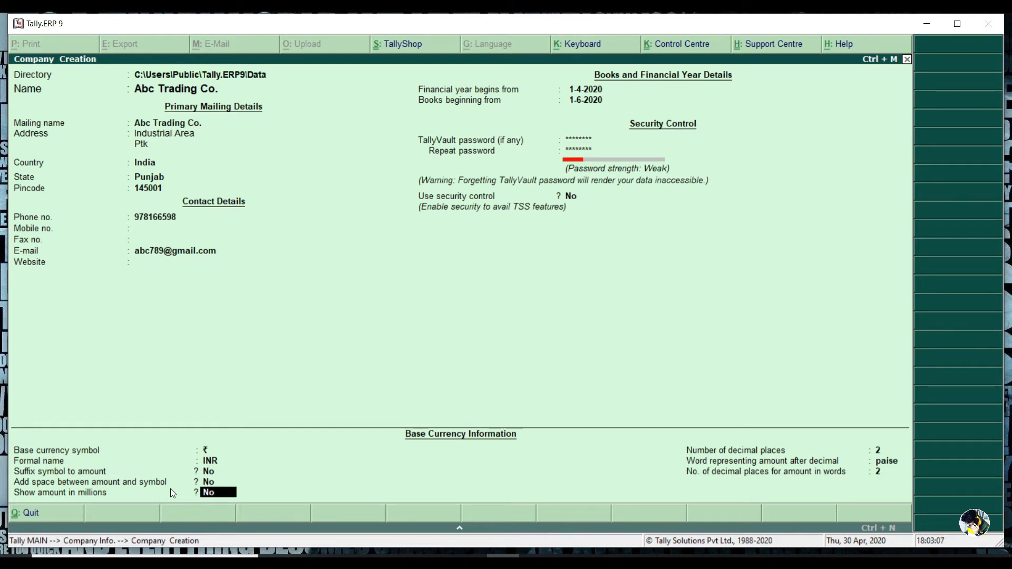
pyautogui.press('Return')
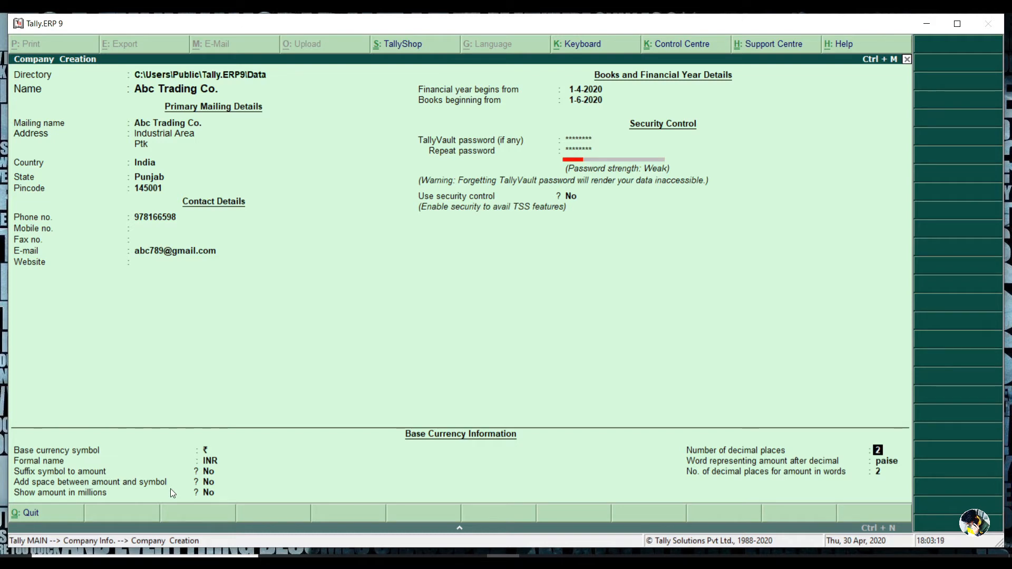
# Step: Accept the remaining currency settings, save the new company and enter the TallyVault password to open it
pyautogui.press('Return')
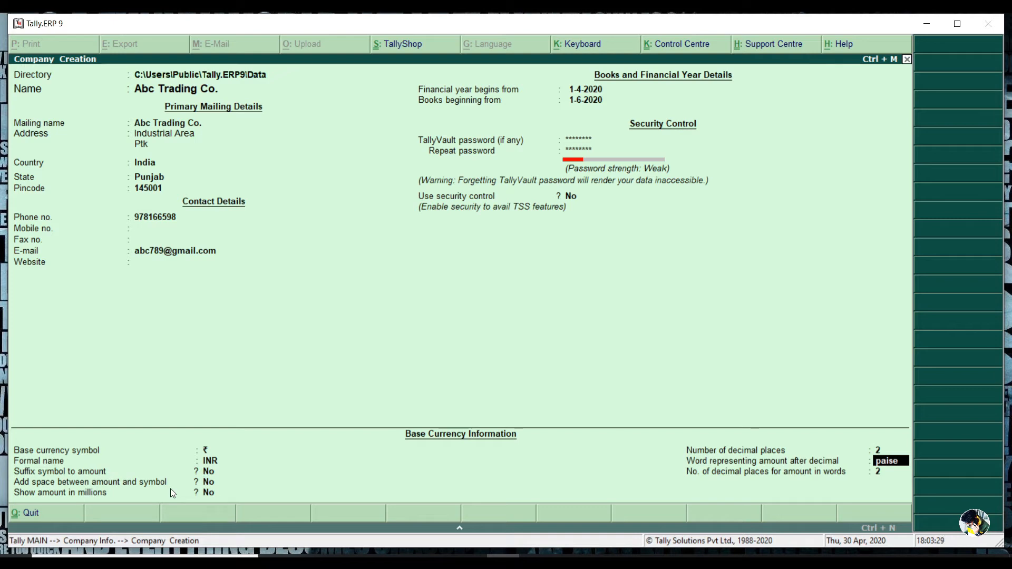
pyautogui.press('Return')
pyautogui.press('Return')
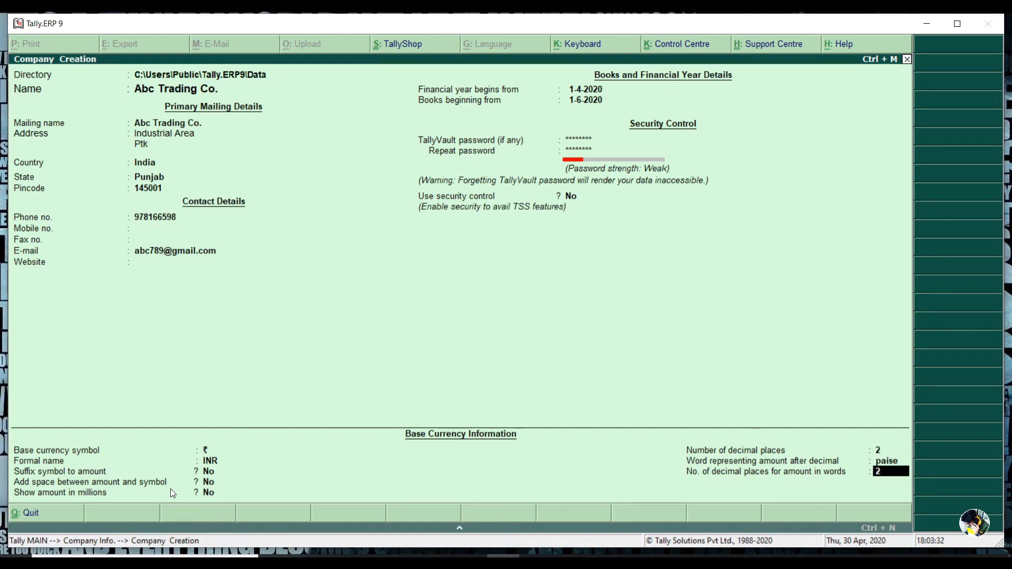
pyautogui.press('Return')
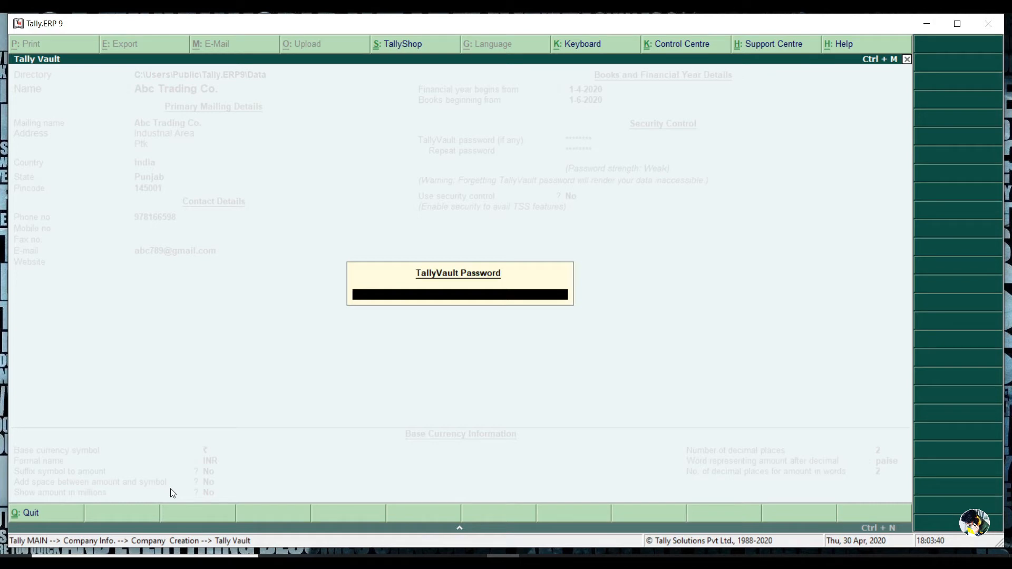
pyautogui.press('Return')
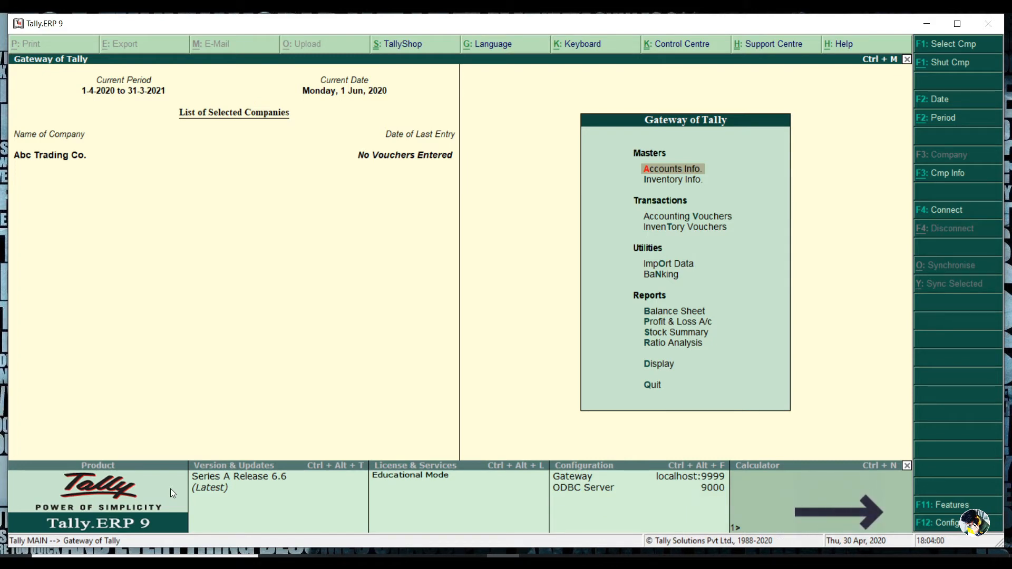
# Step: Set the company's Accounting Features to maintain accounts only and save the change
pyautogui.press('F11')
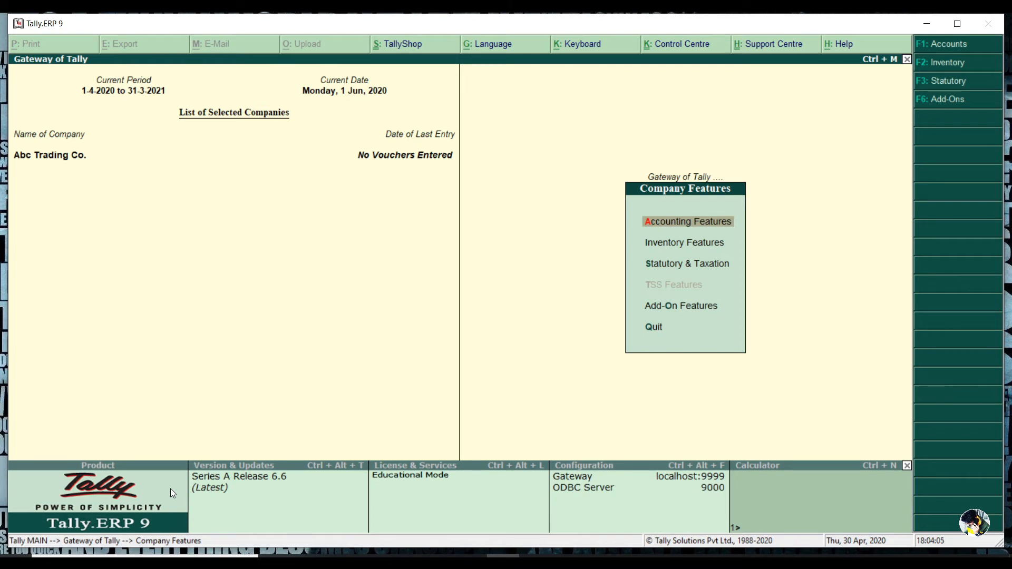
pyautogui.press('Return')
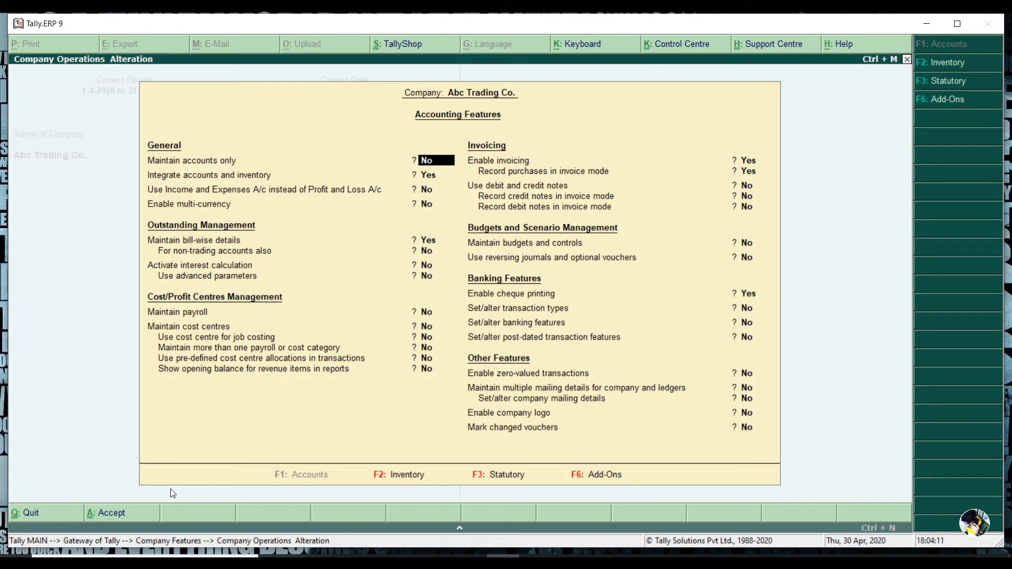
pyautogui.write('yes')
pyautogui.press('Return')
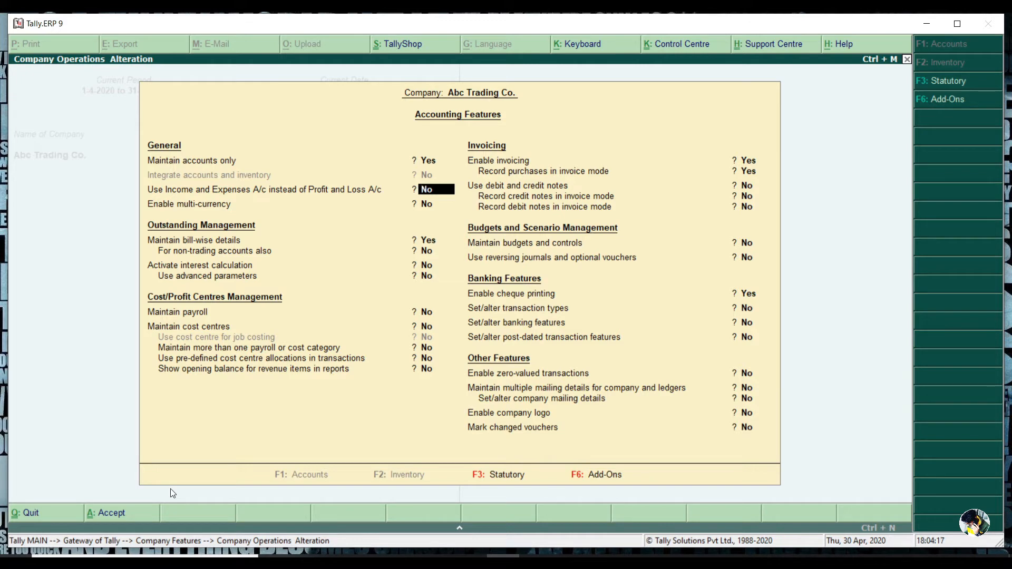
pyautogui.press('Return')
pyautogui.press('Return')
pyautogui.press('Return')
pyautogui.press('Return')
pyautogui.press('Return')
pyautogui.press('Return')
pyautogui.press('Return')
pyautogui.press('Return')
pyautogui.press('Return')
pyautogui.press('Return')
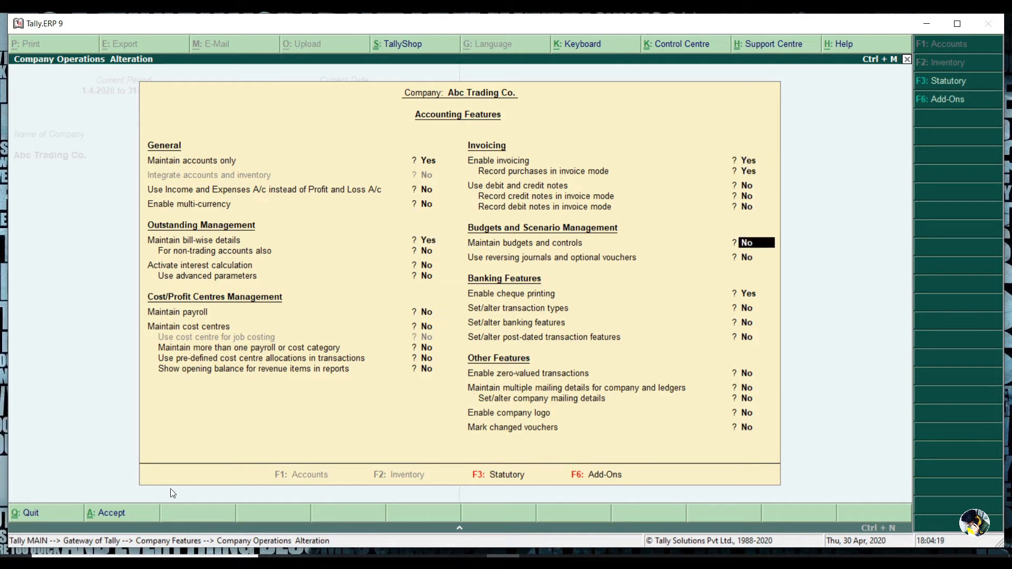
pyautogui.press('Return')
pyautogui.press('Return')
pyautogui.press('Return')
pyautogui.press('Return')
pyautogui.press('Return')
pyautogui.press('Return')
pyautogui.press('Return')
pyautogui.press('Return')
pyautogui.press('Return')
pyautogui.press('Return')
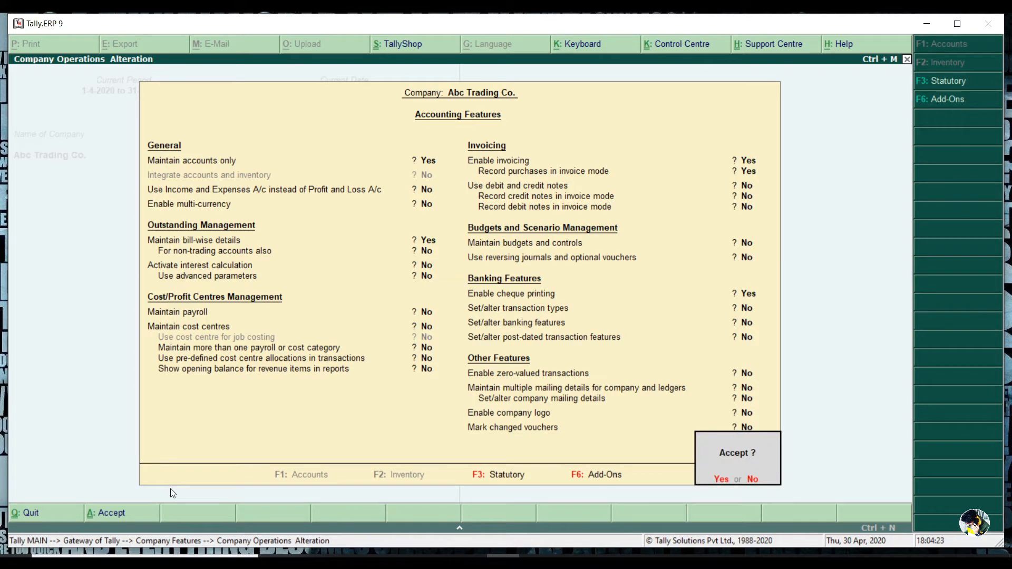
pyautogui.press('Return')
pyautogui.press('Return')
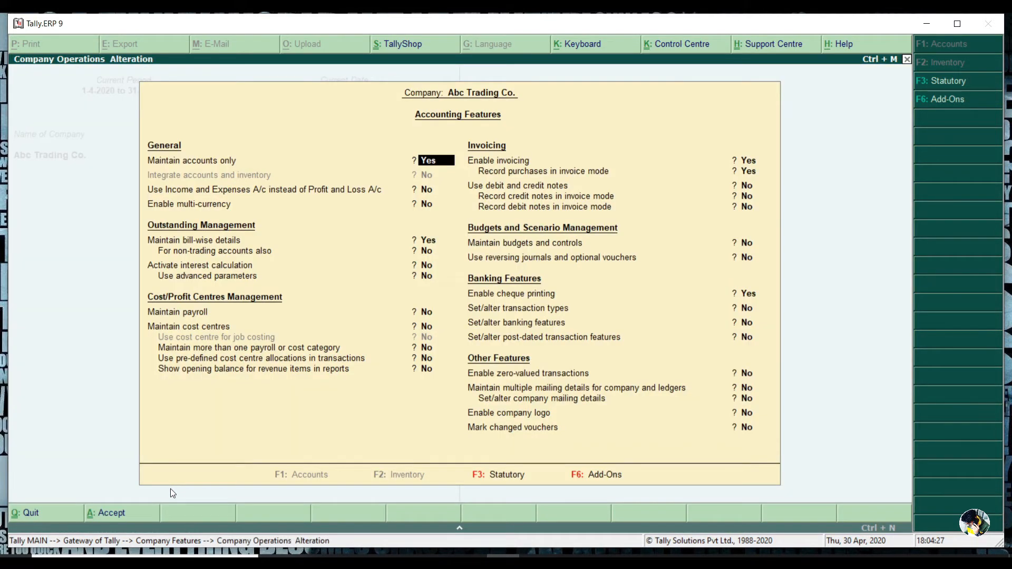
pyautogui.press('Return')
pyautogui.press('Return')
pyautogui.press('Return')
pyautogui.press('Return')
pyautogui.press('Return')
pyautogui.press('Return')
pyautogui.press('Return')
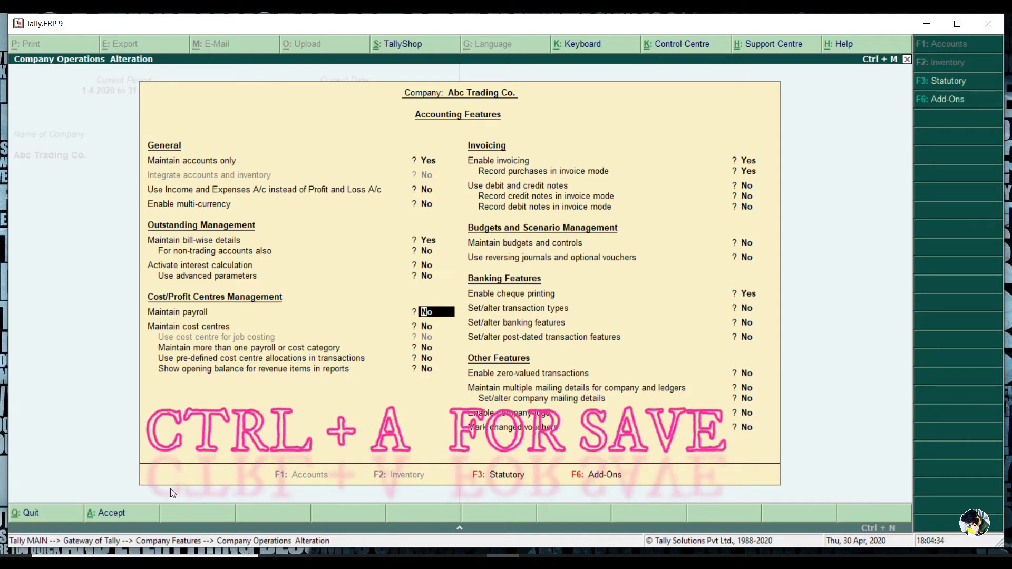
pyautogui.hotkey('ctrl', 'a')
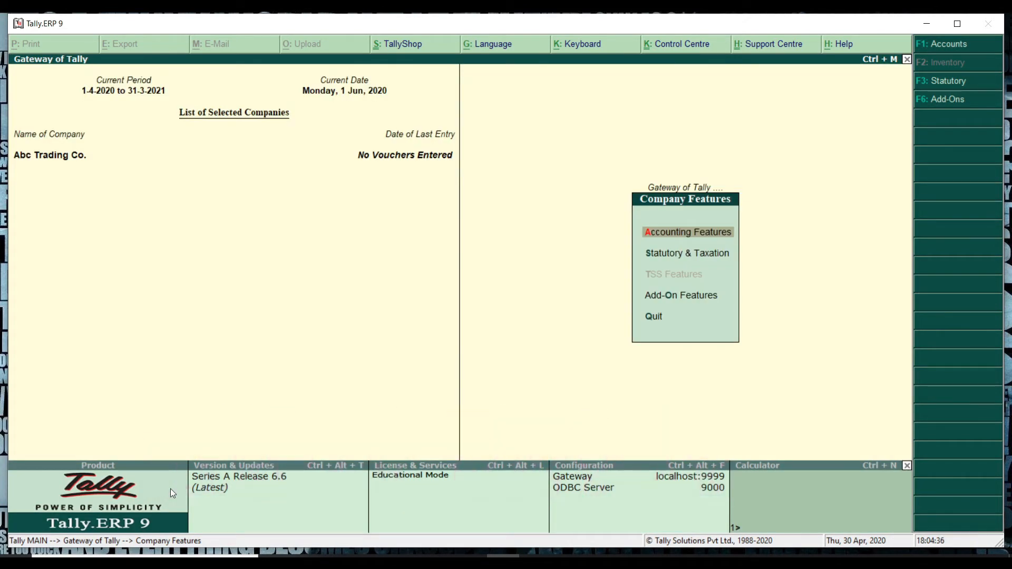
pyautogui.press('Escape')
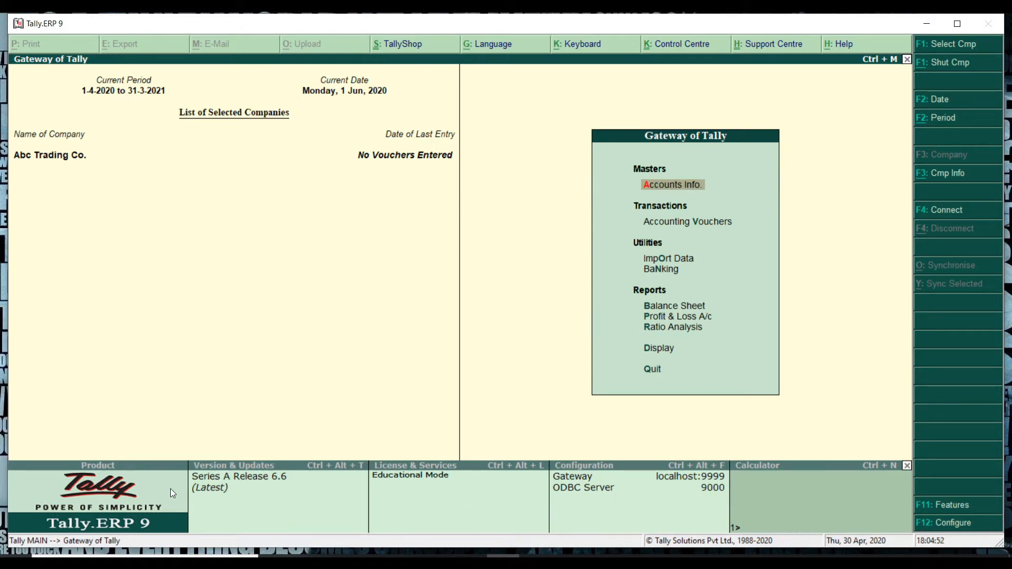
# Step: Review the Voucher Entry Configuration settings and accept them unchanged
pyautogui.press('F12')
pyautogui.press('Down')
pyautogui.press('Down')
pyautogui.press('Down')
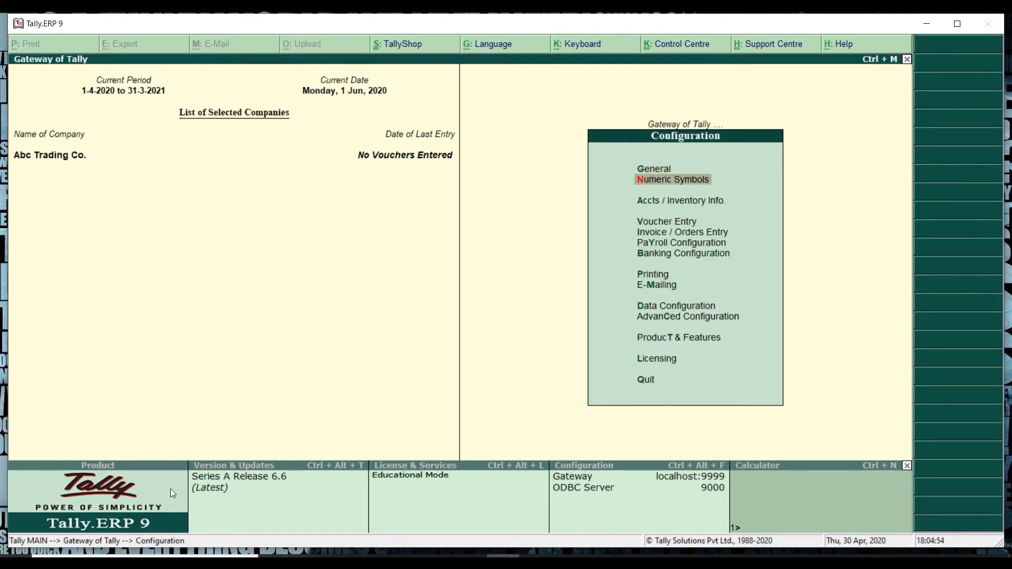
pyautogui.press('Return')
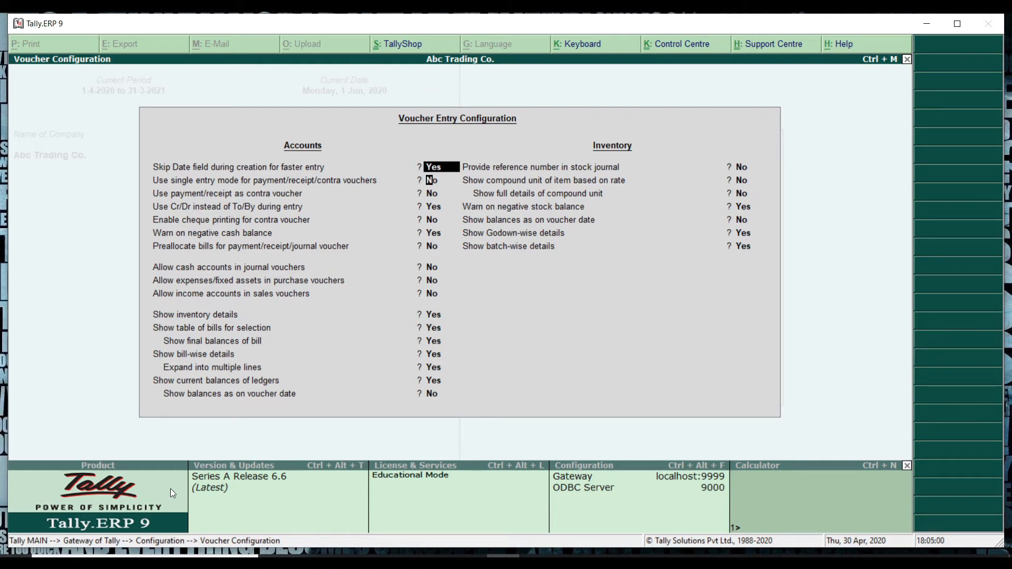
pyautogui.press('Return')
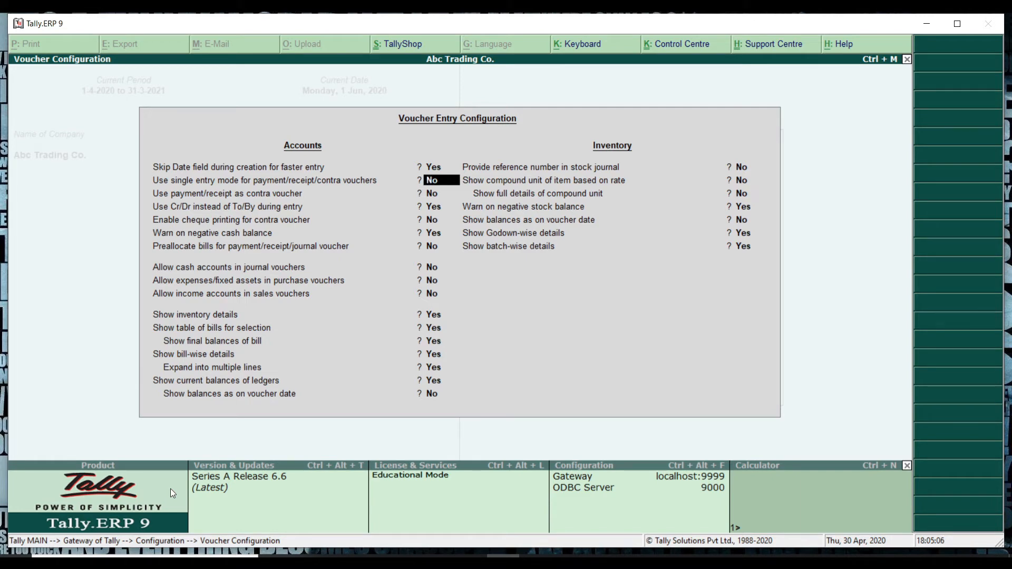
pyautogui.press('Return')
pyautogui.press('Return')
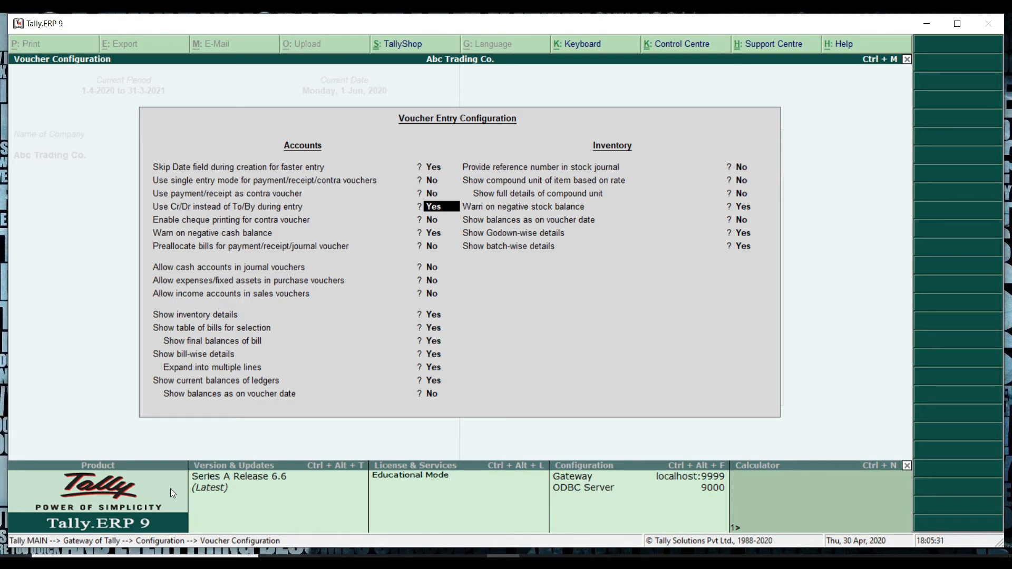
pyautogui.press('Return')
pyautogui.press('Return')
pyautogui.press('Return')
pyautogui.press('Return')
pyautogui.press('Return')
pyautogui.press('Return')
pyautogui.press('Return')
pyautogui.press('Return')
pyautogui.press('Return')
pyautogui.press('Return')
pyautogui.press('Return')
pyautogui.press('Return')
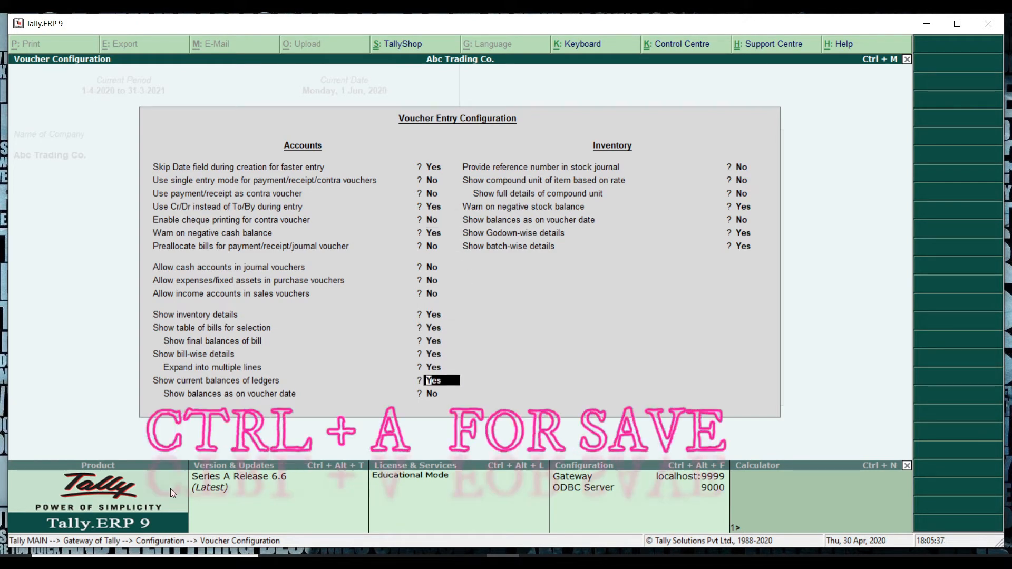
pyautogui.hotkey('ctrl', 'a')
pyautogui.press('Escape')
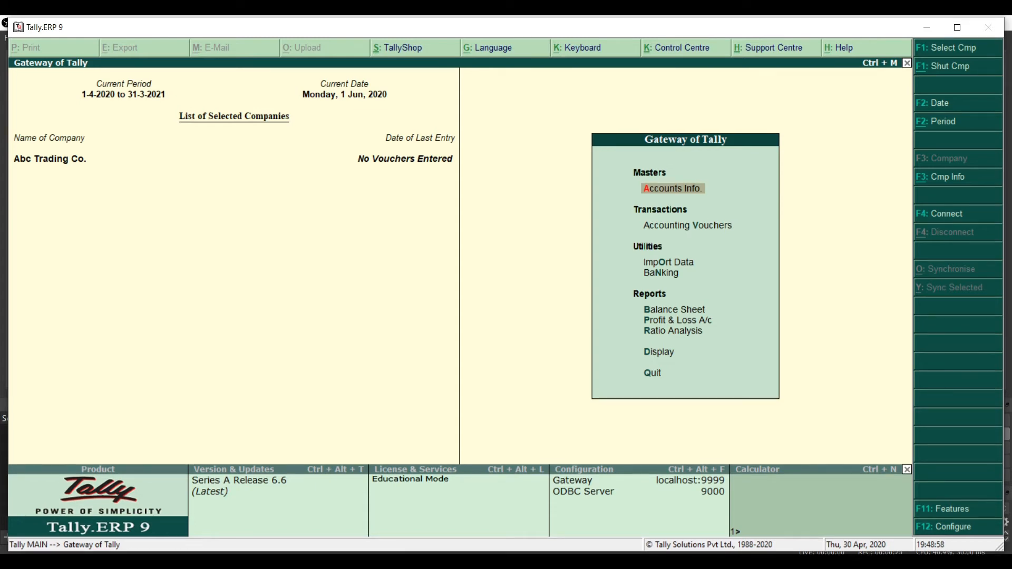
# Step: Create a ledger for the proprietor's capital under the Capital Account group and save it
pyautogui.press('Return')
pyautogui.press('Down')
pyautogui.press('Return')
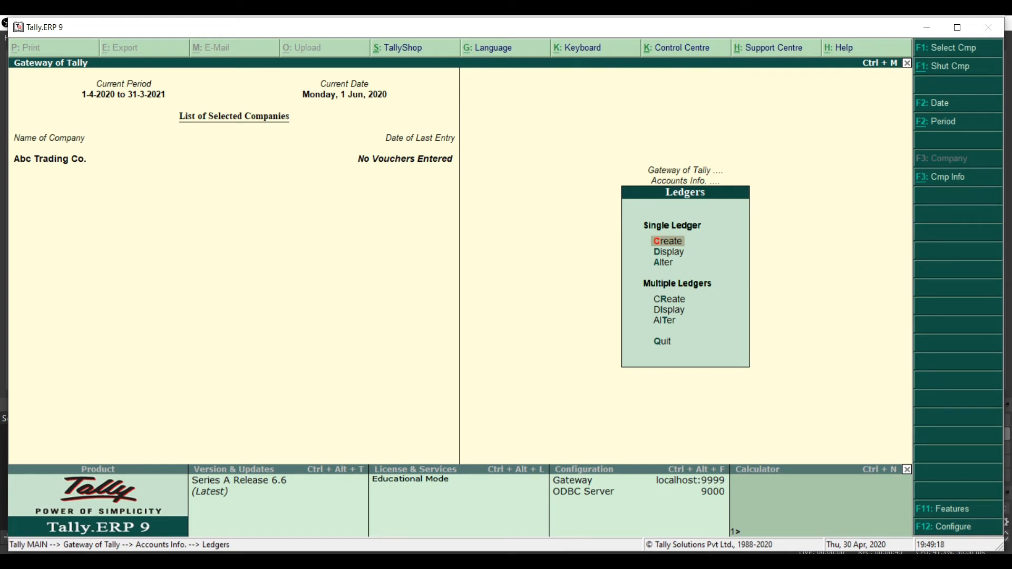
pyautogui.press('Return')
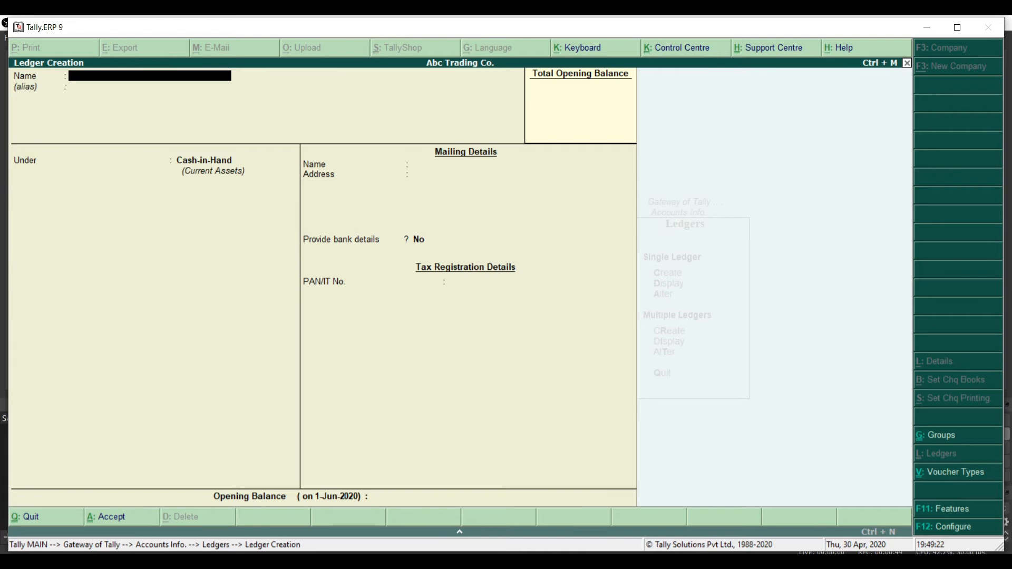
pyautogui.write('Mr. John')
pyautogui.press('Return')
pyautogui.press('Return')
pyautogui.write('Cap')
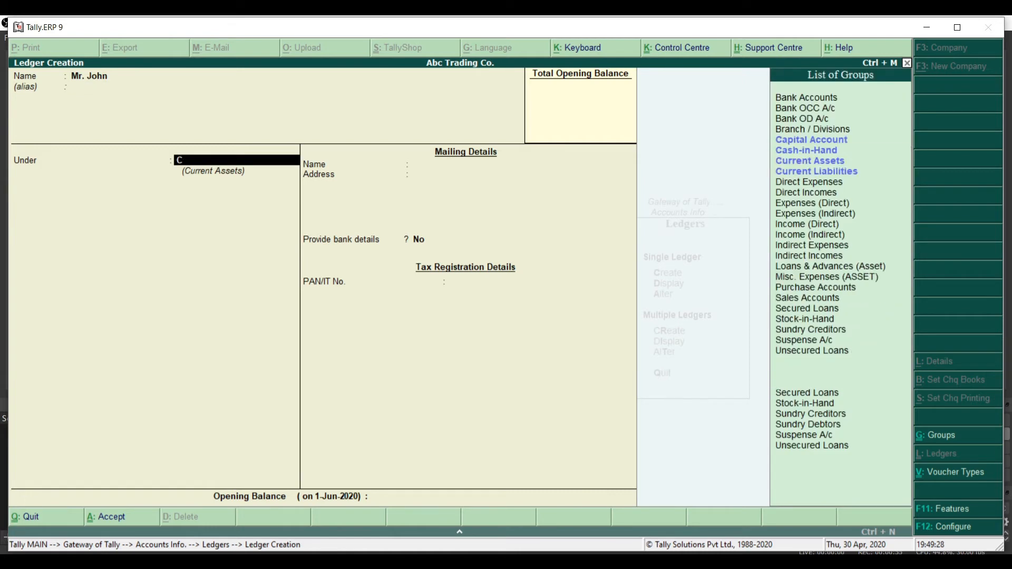
pyautogui.write('ital')
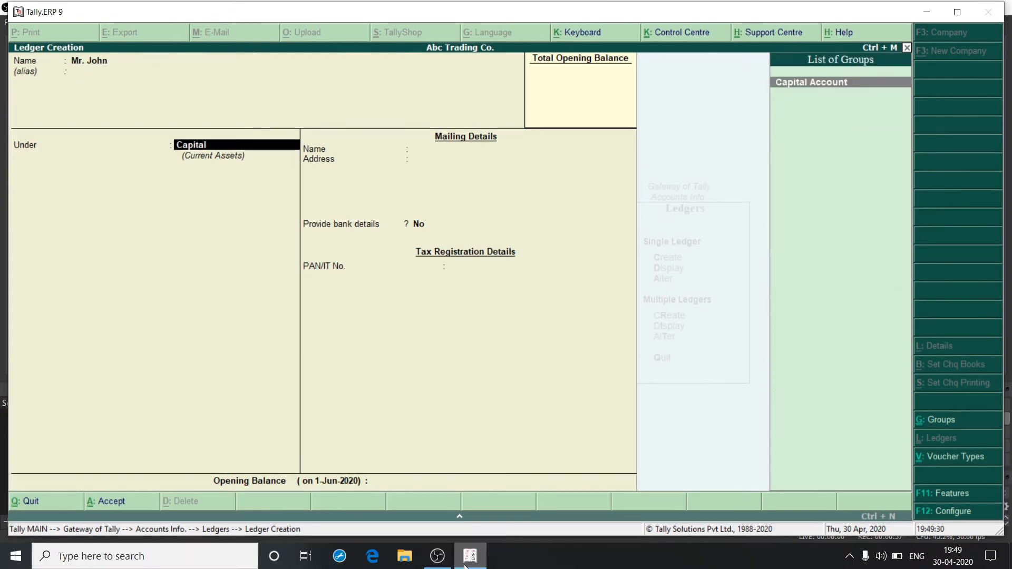
pyautogui.press('Return')
pyautogui.press('Return')
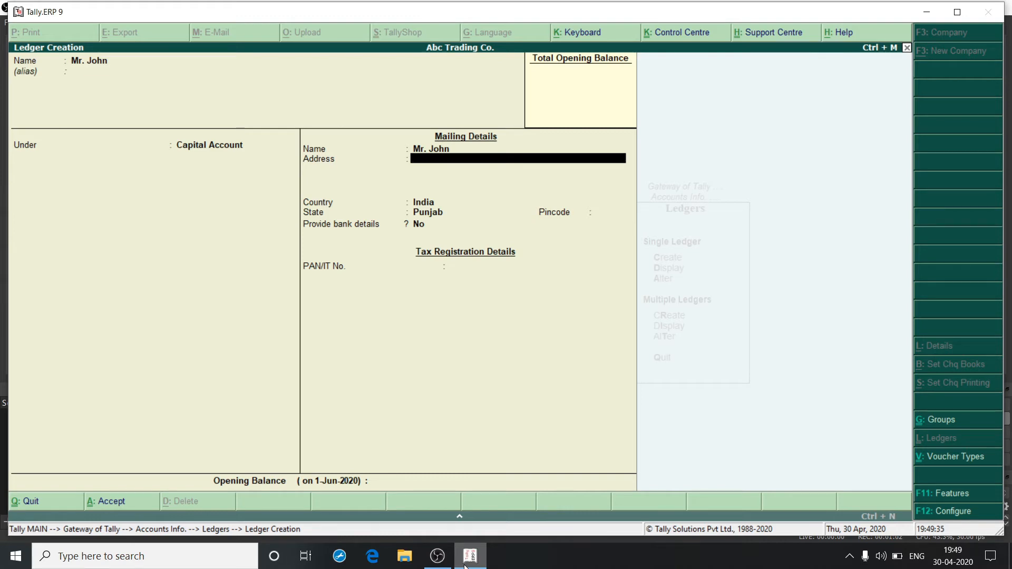
pyautogui.press('Return')
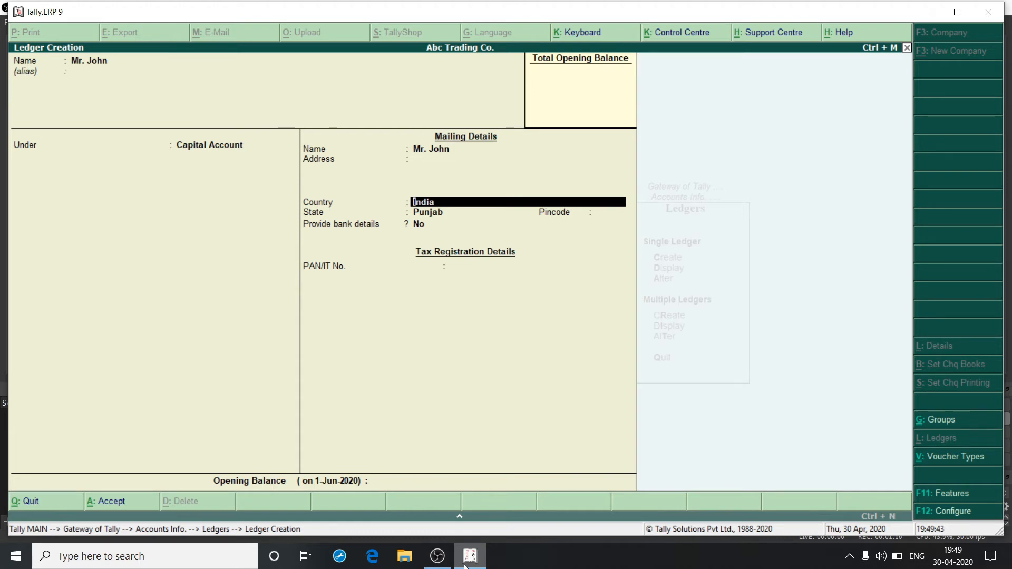
pyautogui.hotkey('ctrl', 'a')
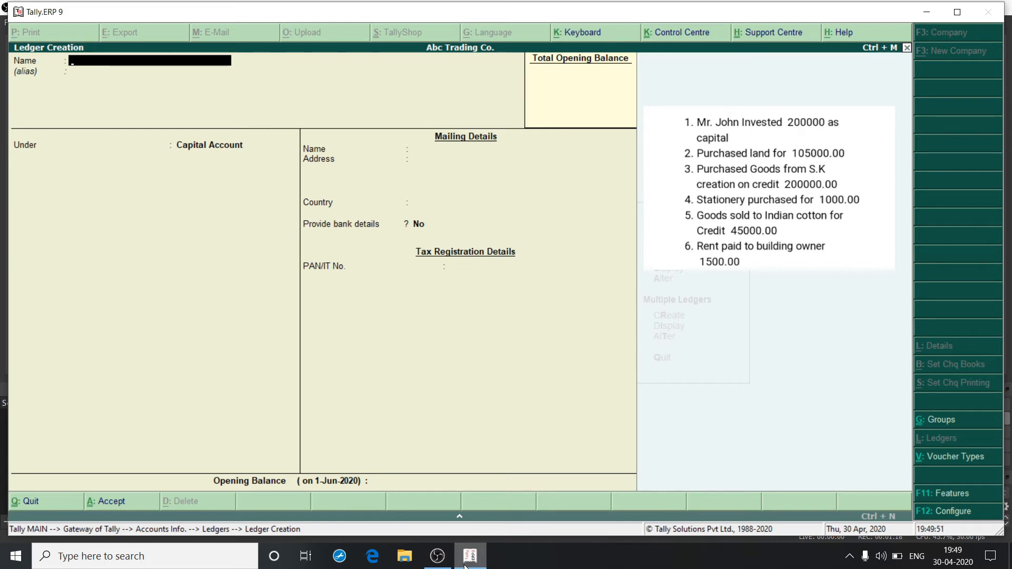
# Step: Create a ledger named Land A/c under the Fixed Assets group and save it
pyautogui.write('Land A/c')
pyautogui.press('Return')
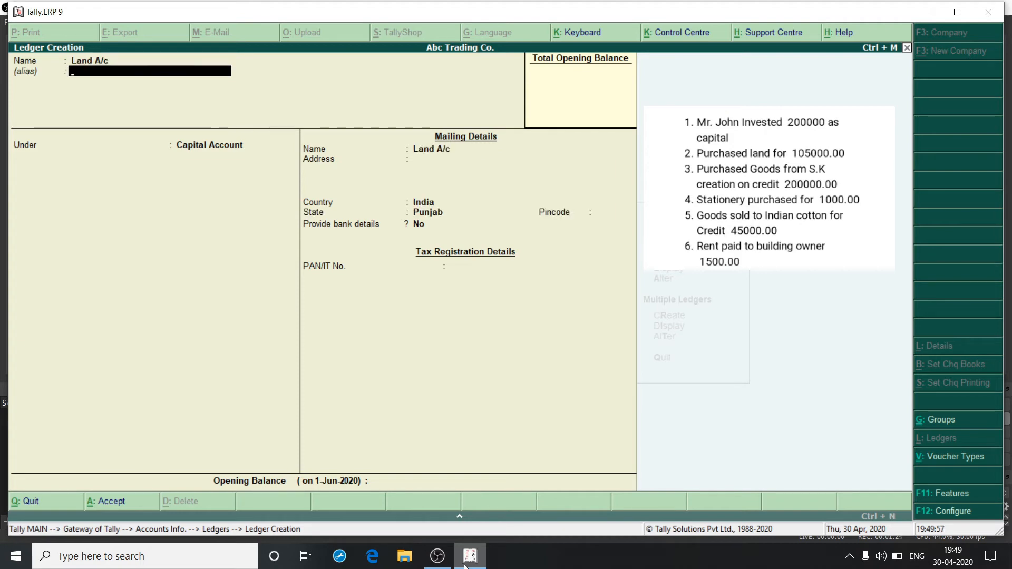
pyautogui.press('Return')
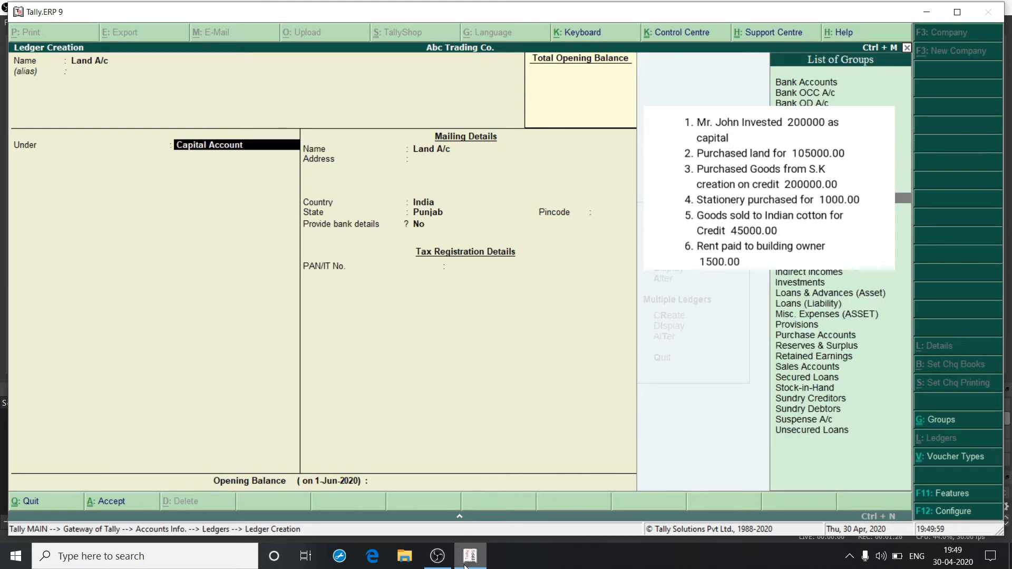
pyautogui.press('Down')
pyautogui.press('Down')
pyautogui.press('Down')
pyautogui.press('Return')
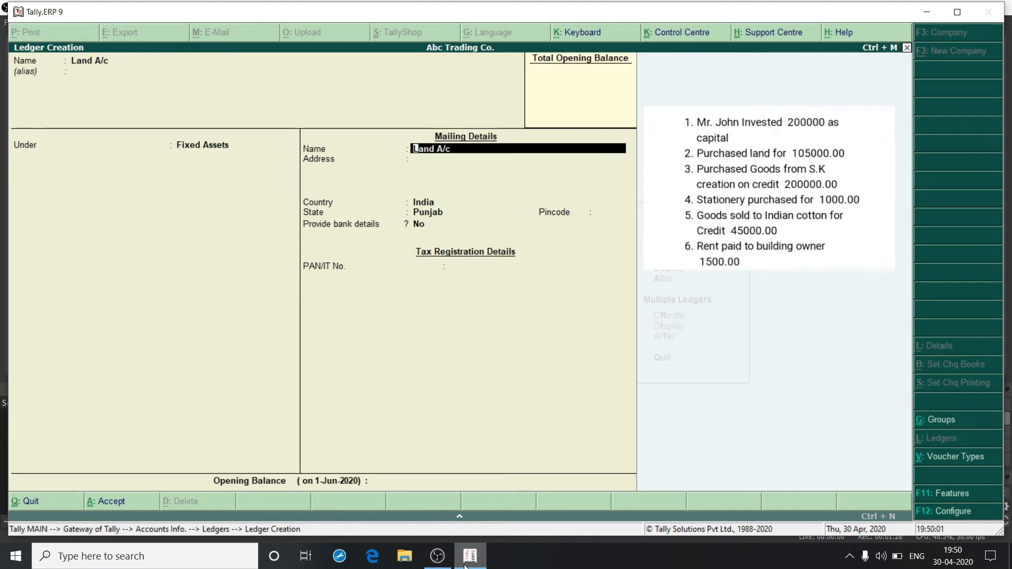
pyautogui.hotkey('ctrl', 'a')
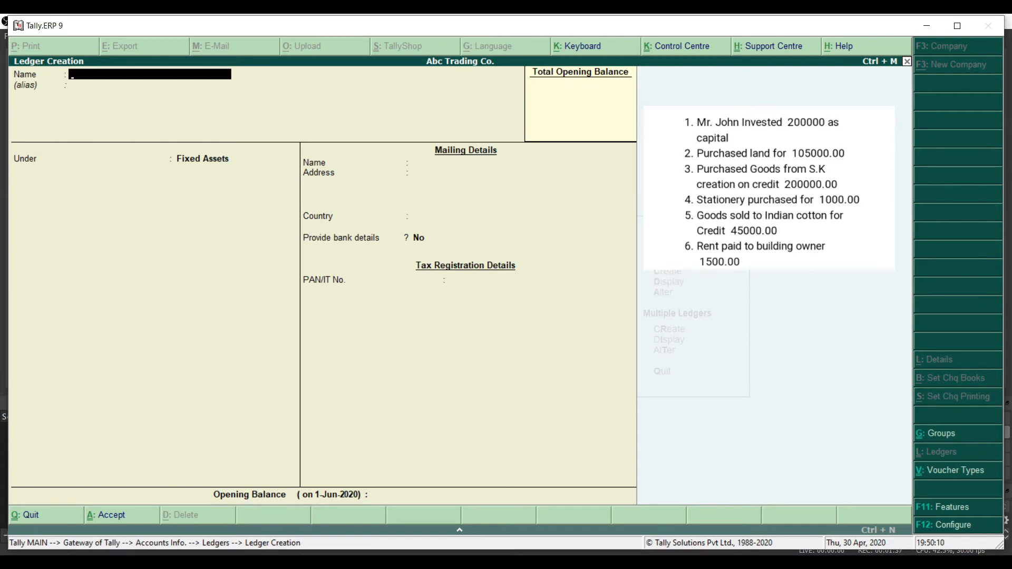
# Step: Create a Purchase A/c ledger under Purchase Accounts with ledger type Not Applicable and save it
pyautogui.write('Purchase A/c')
pyautogui.press('Return')
pyautogui.press('Return')
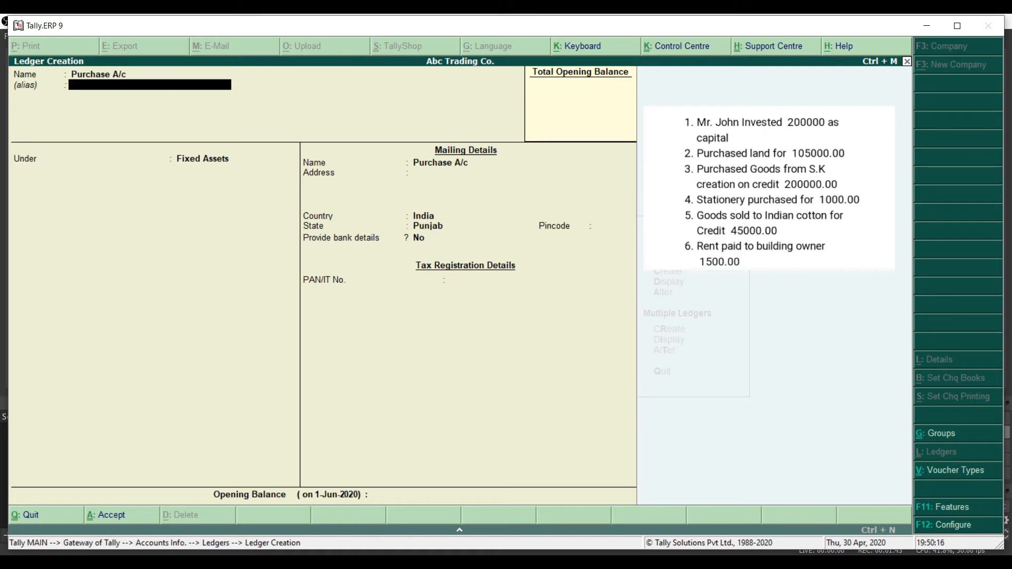
pyautogui.write('Pur')
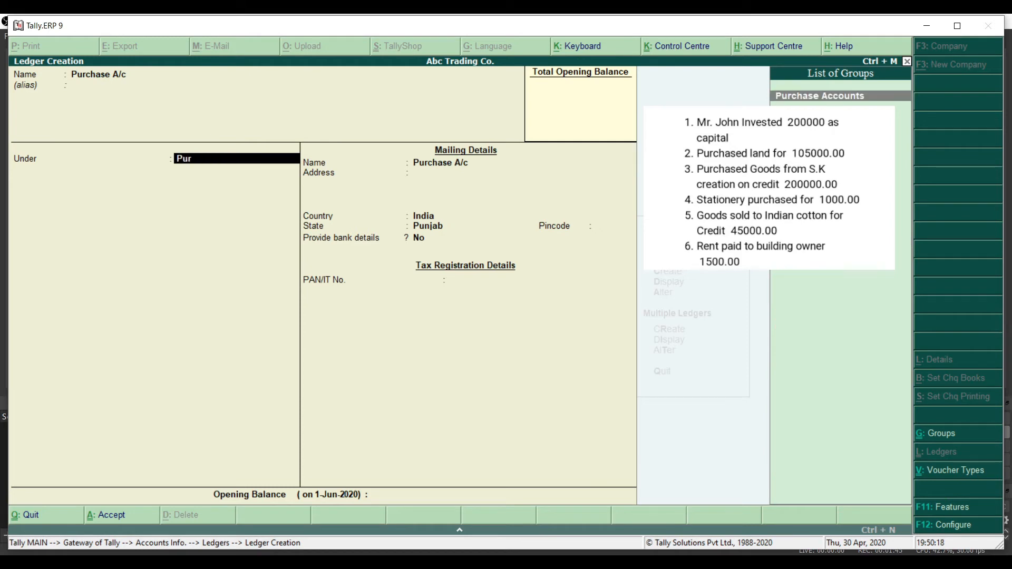
pyautogui.press('Return')
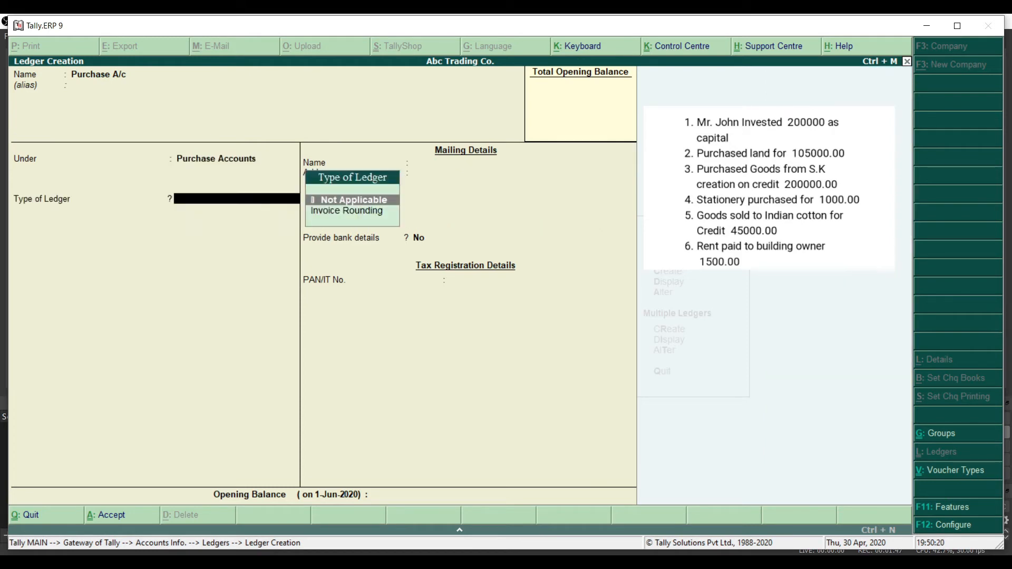
pyautogui.press('Return')
pyautogui.hotkey('ctrl', 'a')
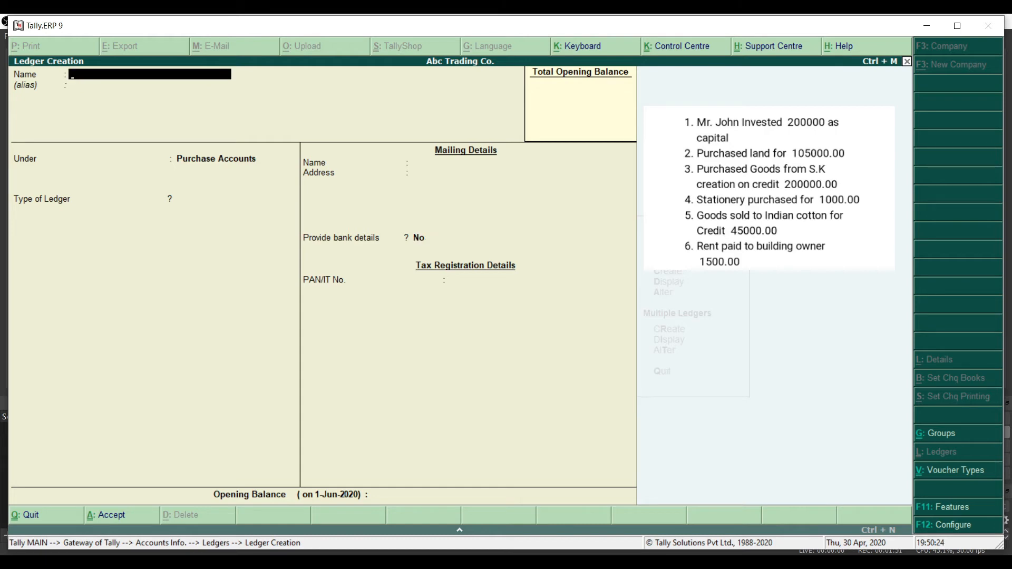
# Step: Create a ledger named S.K Creation under Sundry Creditors, save it and return to the Gateway of Tally
pyautogui.write('S.K Creation')
pyautogui.press('Return')
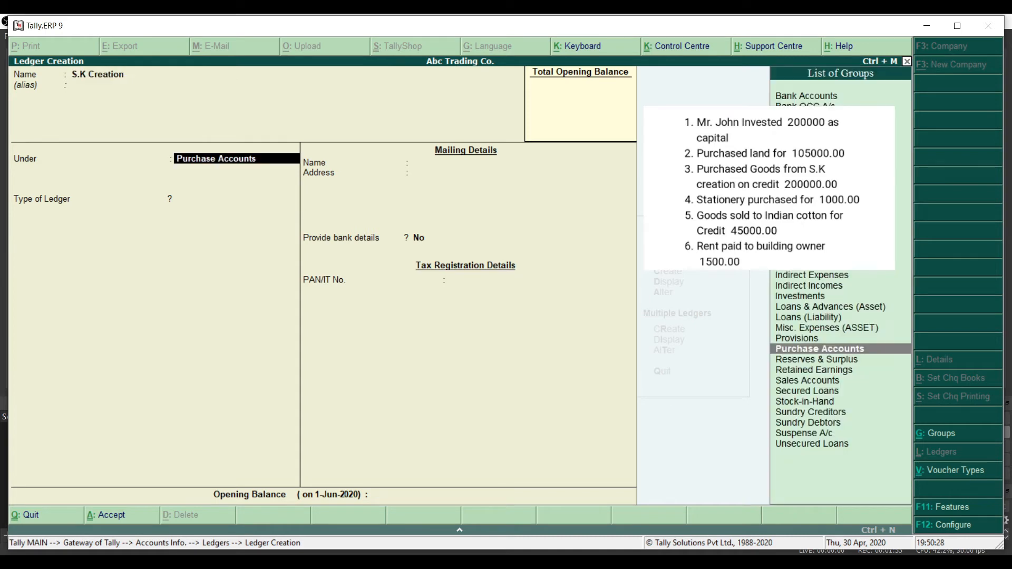
pyautogui.press('Down')
pyautogui.press('Down')
pyautogui.press('Down')
pyautogui.press('Down')
pyautogui.press('Down')
pyautogui.press('Down')
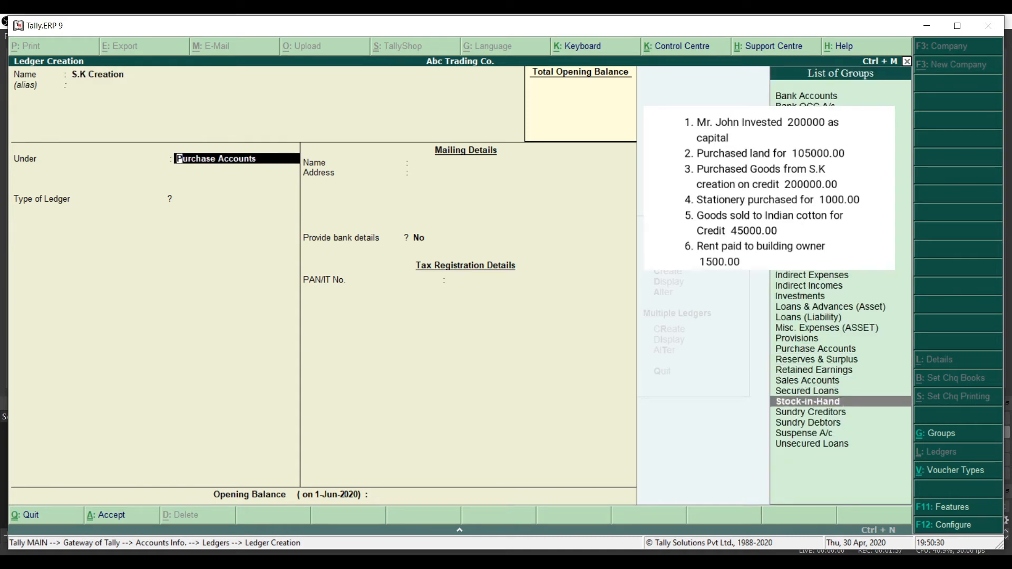
pyautogui.press('Return')
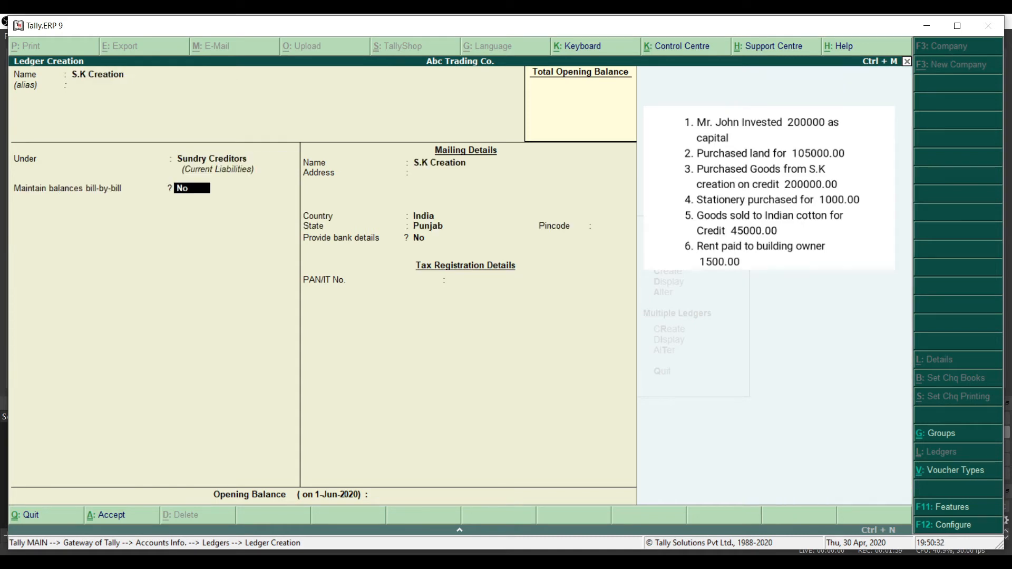
pyautogui.hotkey('ctrl', 'a')
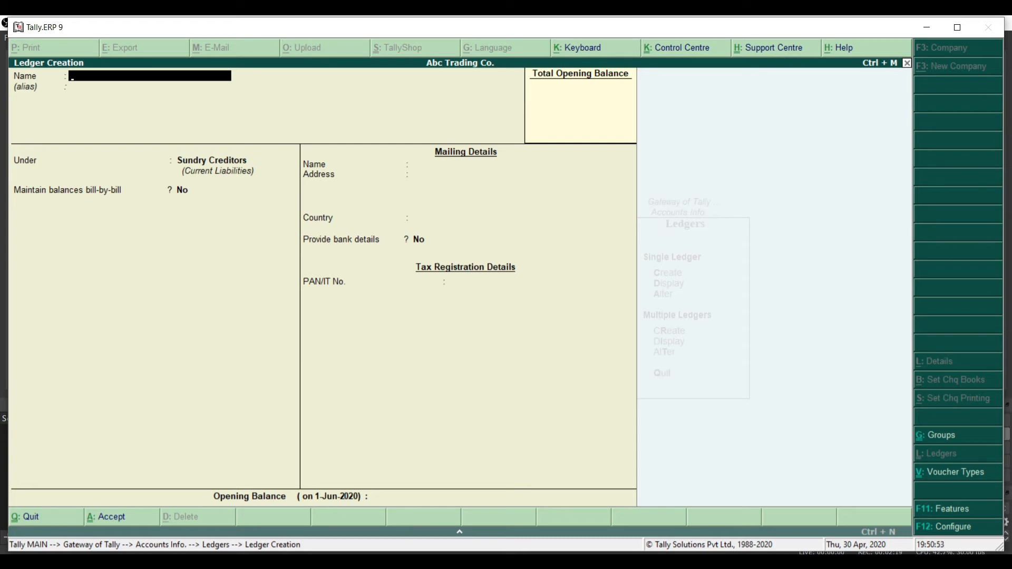
pyautogui.press('Escape')
pyautogui.press('Return')
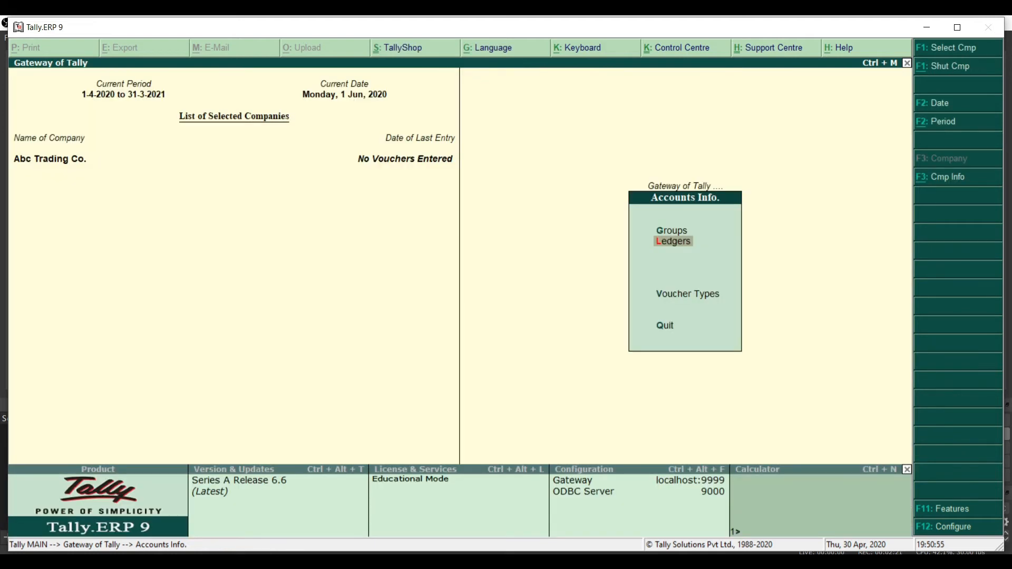
pyautogui.press('Escape')
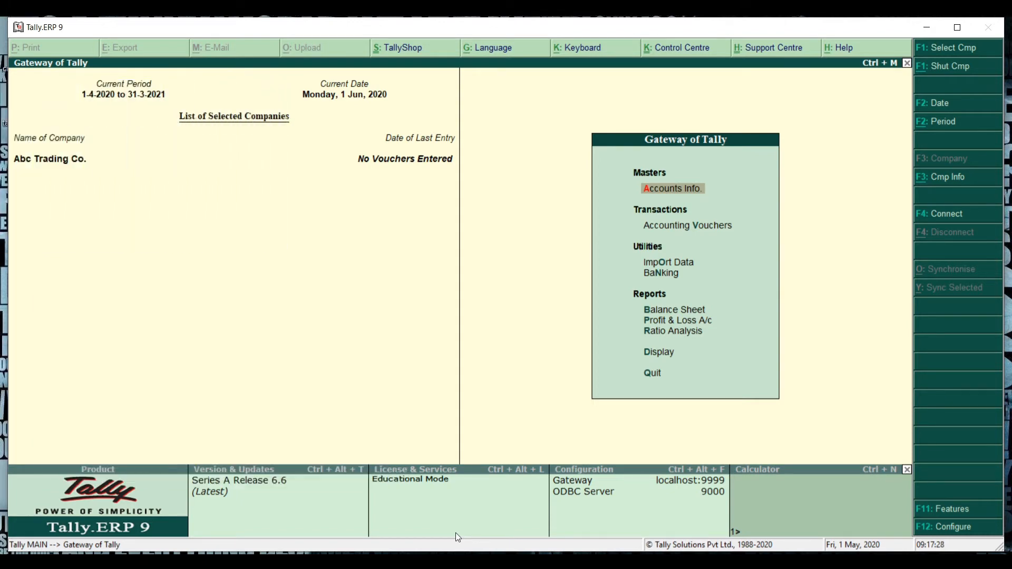
# Step: Record a receipt voucher crediting the proprietor's capital ledger and debiting Cash for 200000, with a narration about the investment, and accept it
pyautogui.press('Down')
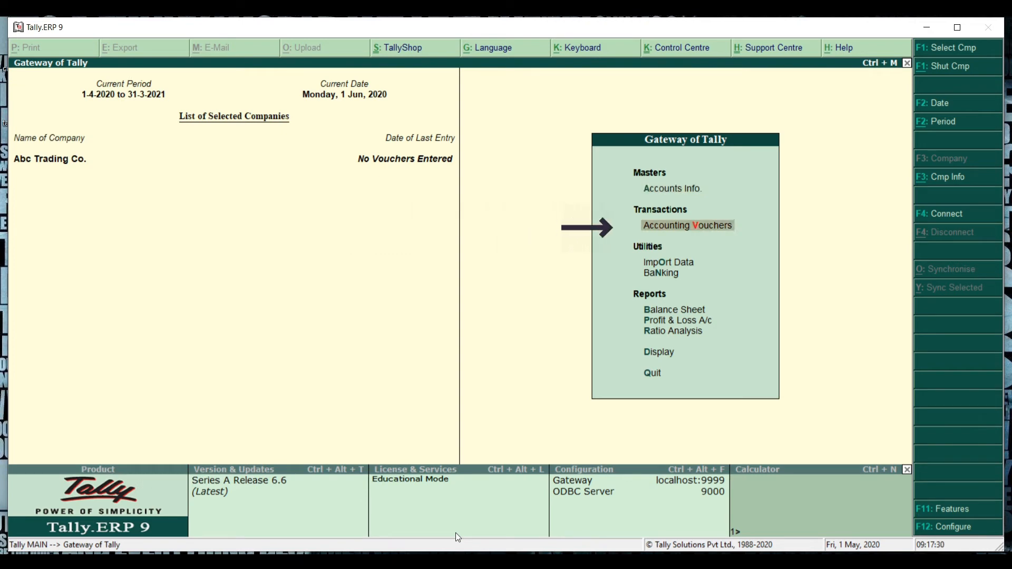
pyautogui.press('Return')
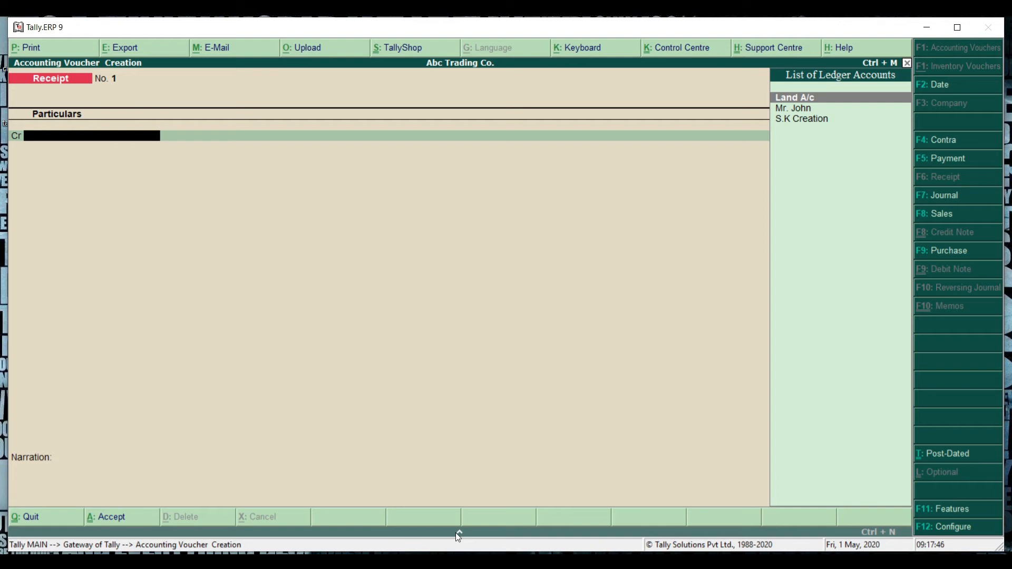
pyautogui.press('F5')
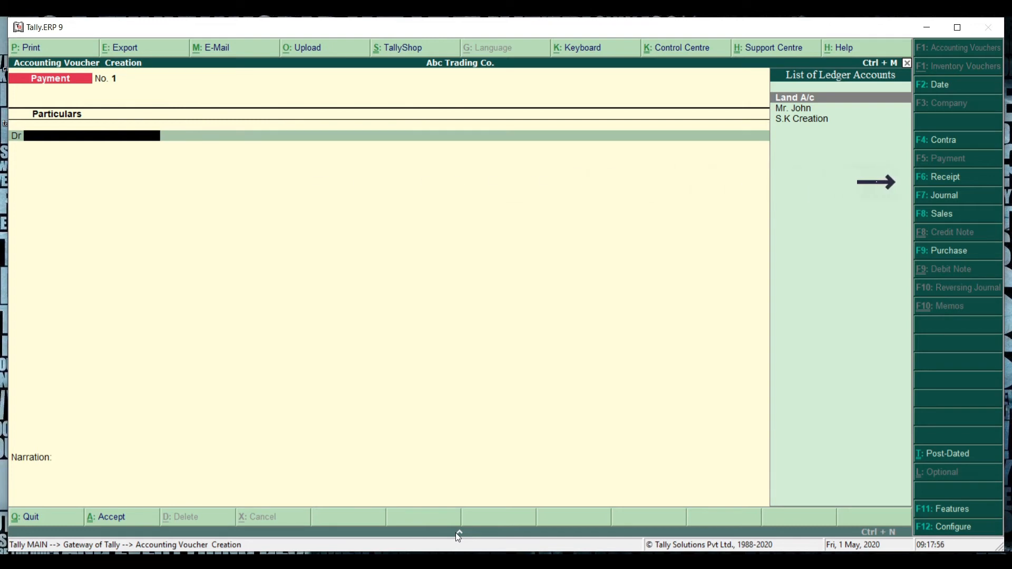
pyautogui.press('F6')
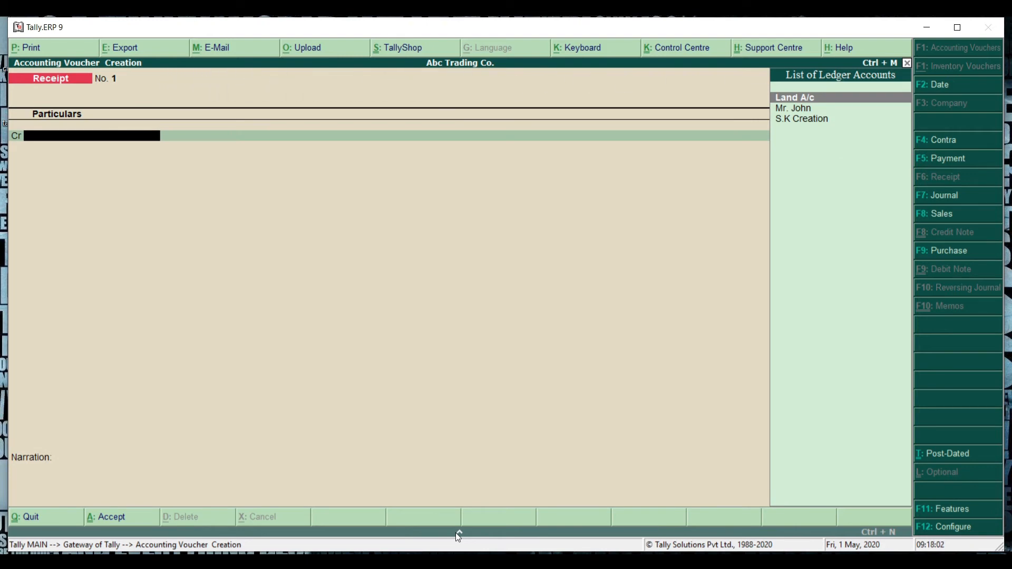
pyautogui.press('Down')
pyautogui.press('Return')
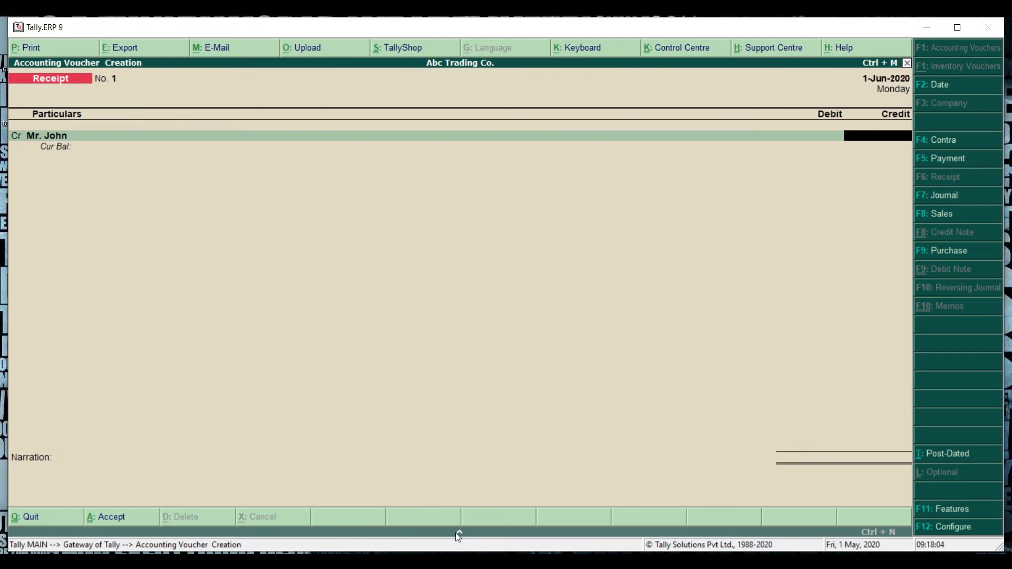
pyautogui.write('200000')
pyautogui.press('Return')
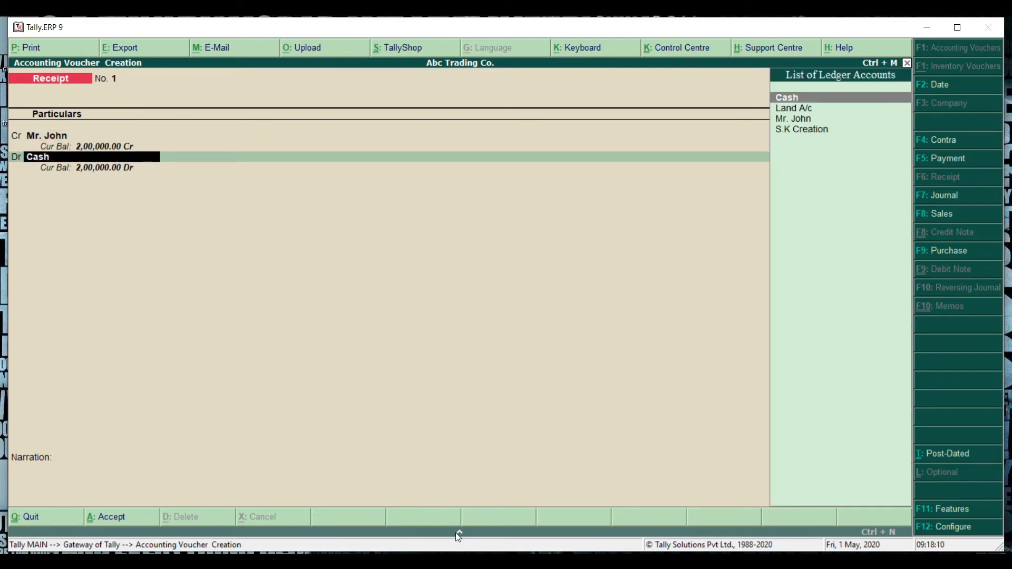
pyautogui.press('Return')
pyautogui.press('Return')
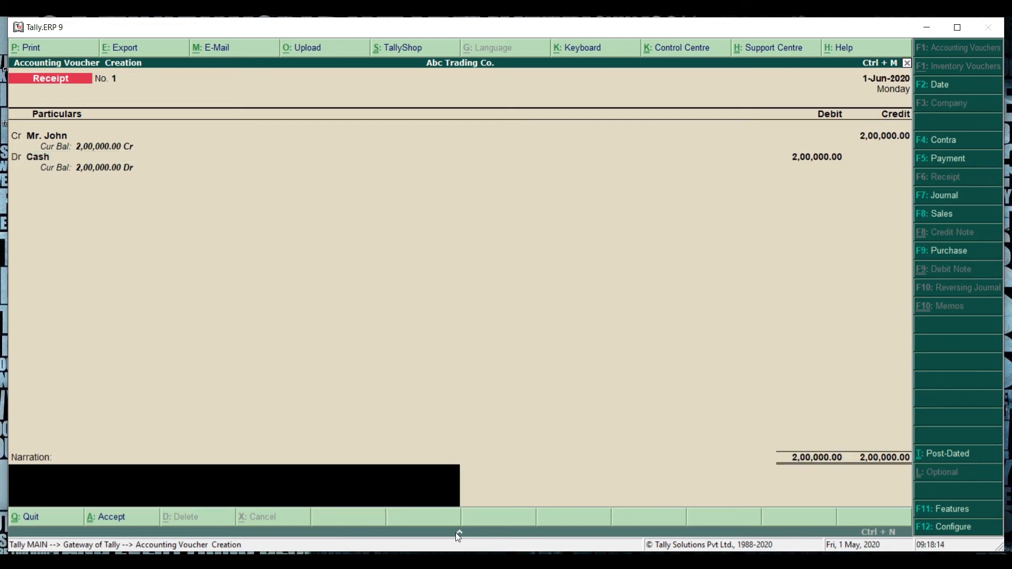
pyautogui.write('mr john invest 200000')
pyautogui.press('Return')
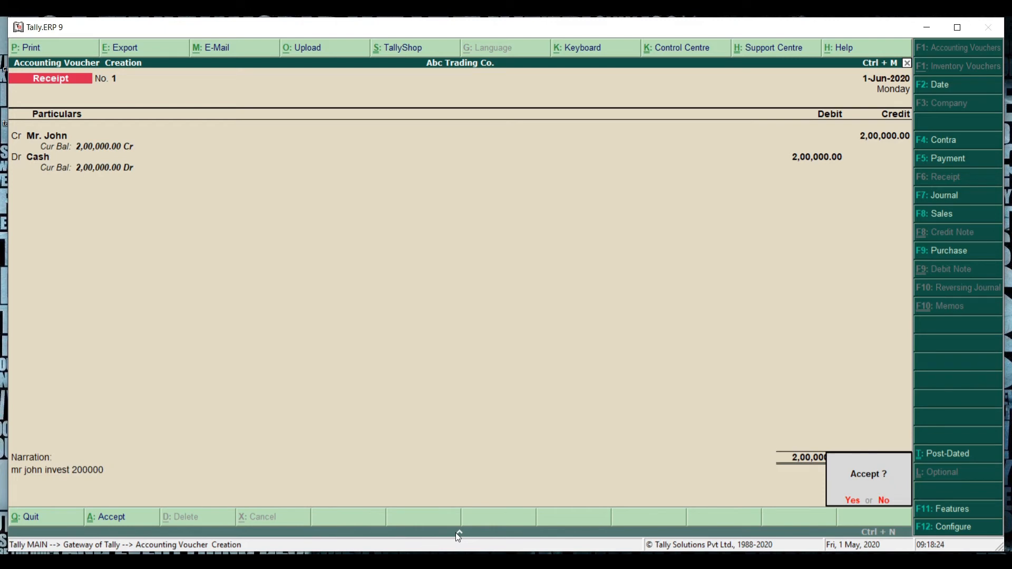
pyautogui.press('y')
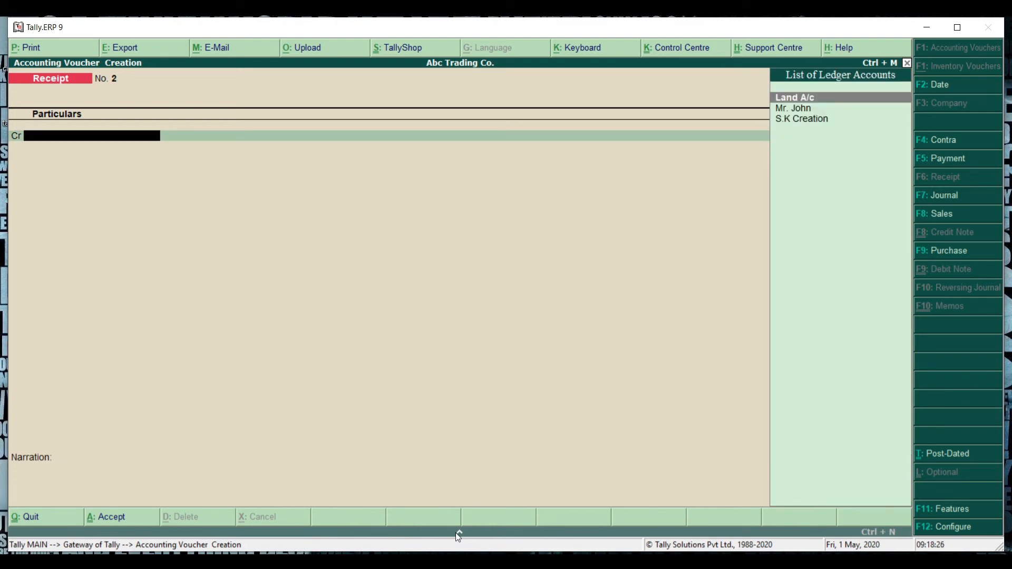
# Step: Review the saved receipt voucher and return to a new voucher entry
pyautogui.press('pageup')
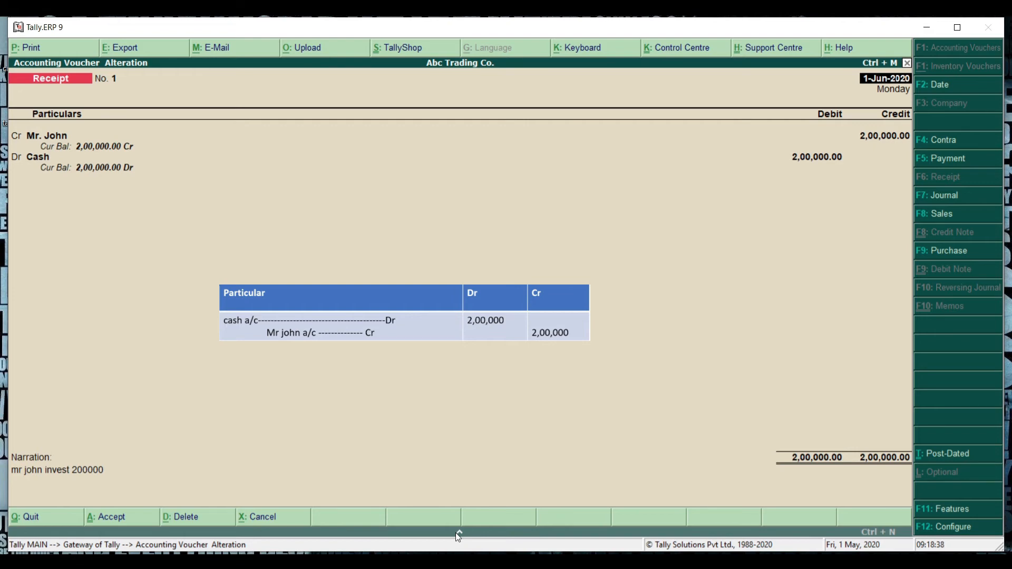
pyautogui.press('Escape')
pyautogui.press('y')
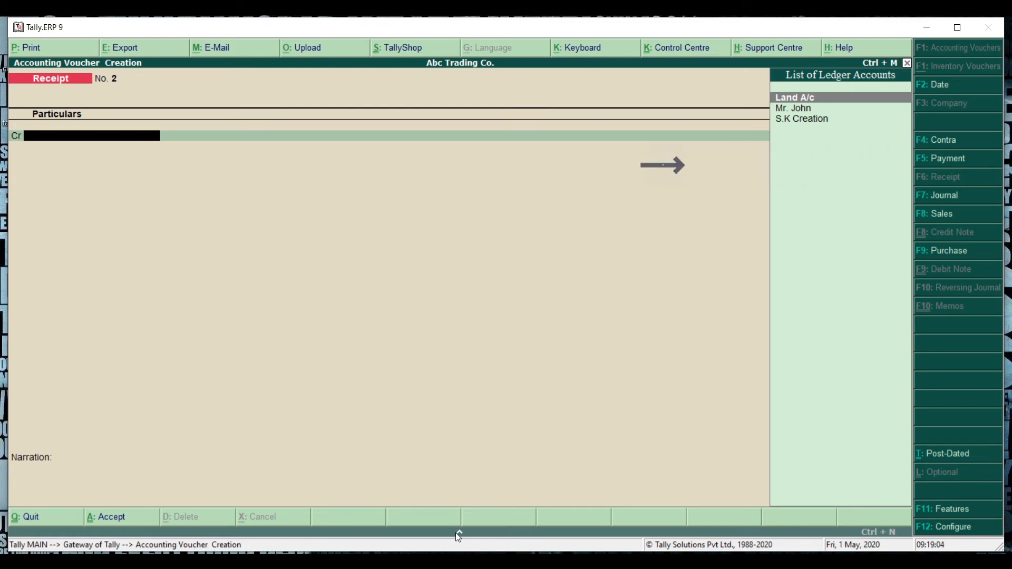
# Step: Record a payment voucher debiting Land A/c and crediting Cash for 105000 with narration 'purchase asset 105000' and accept it
pyautogui.press('F5')
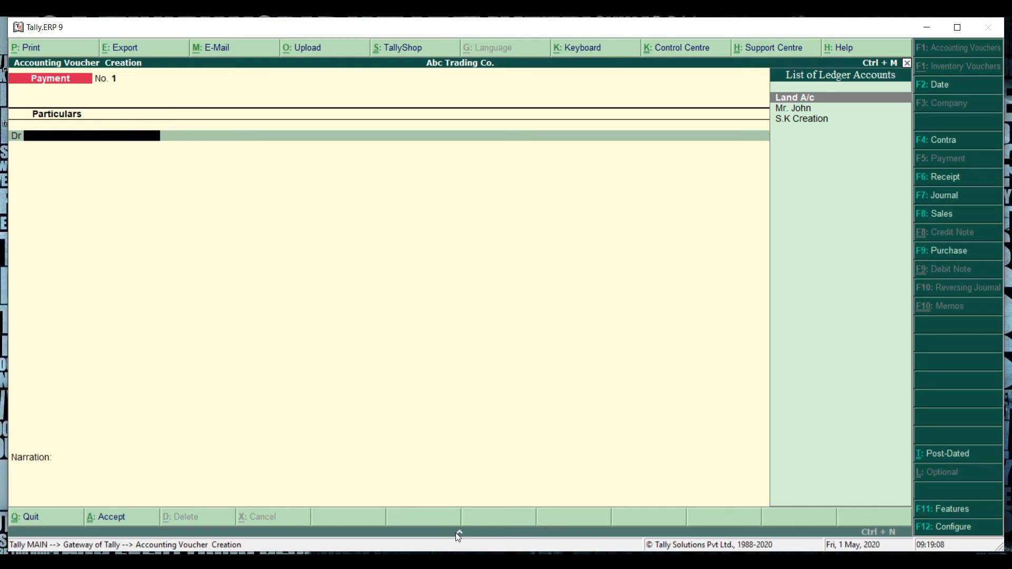
pyautogui.press('Return')
pyautogui.write('1,05,000')
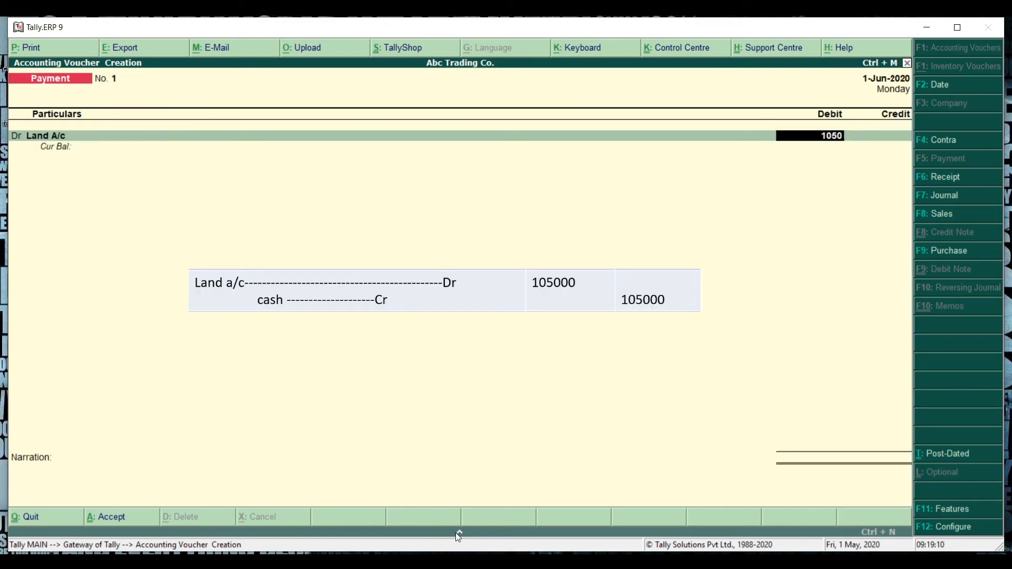
pyautogui.press('Return')
pyautogui.press('Return')
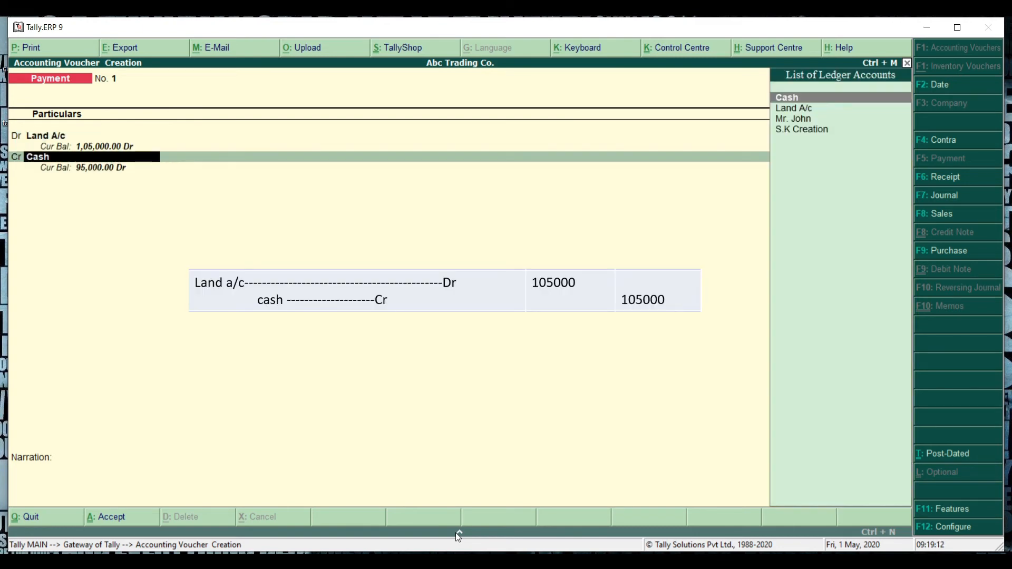
pyautogui.press('Return')
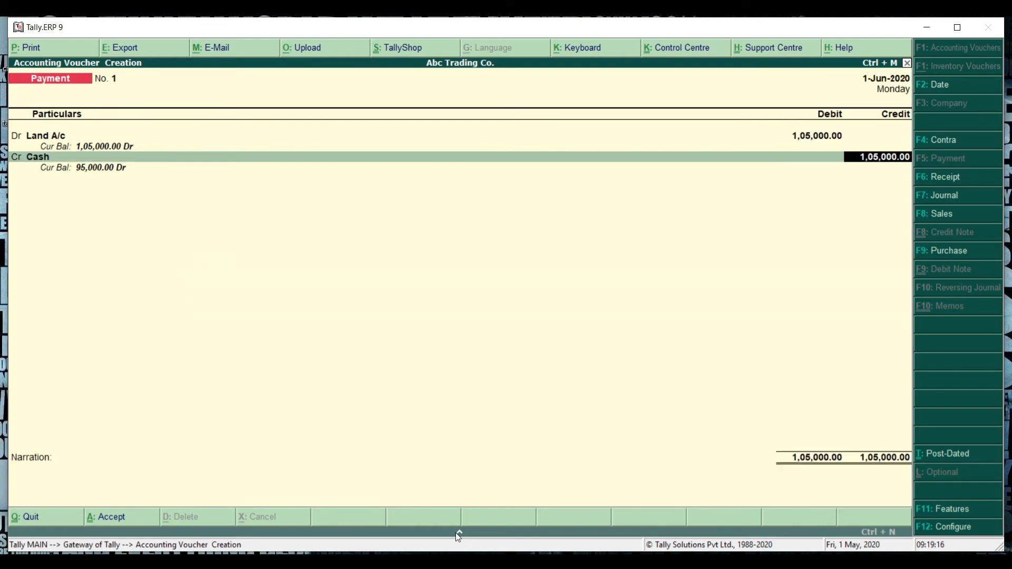
pyautogui.press('Return')
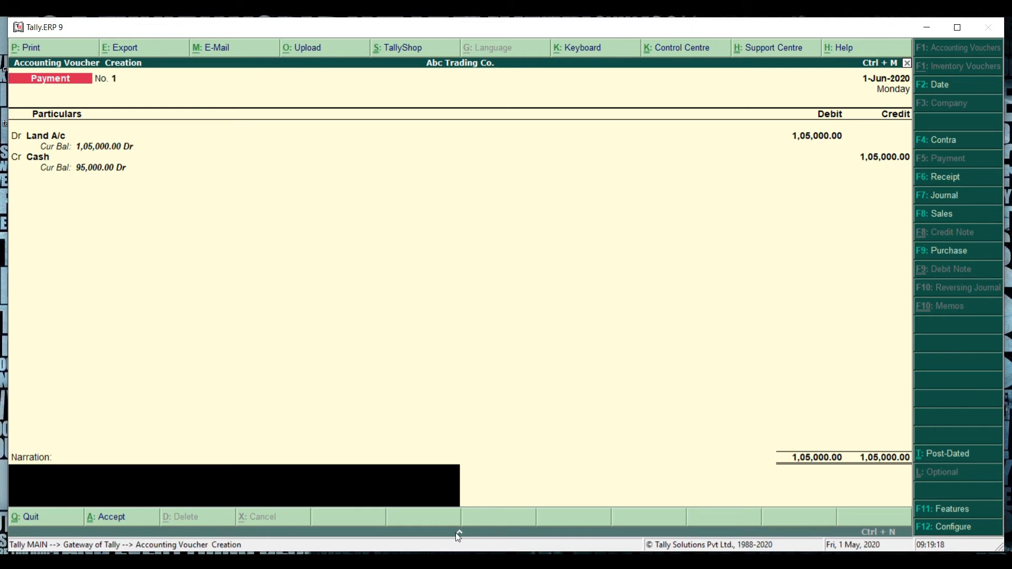
pyautogui.write('purchase asset 105000')
pyautogui.press('Return')
pyautogui.press('Return')
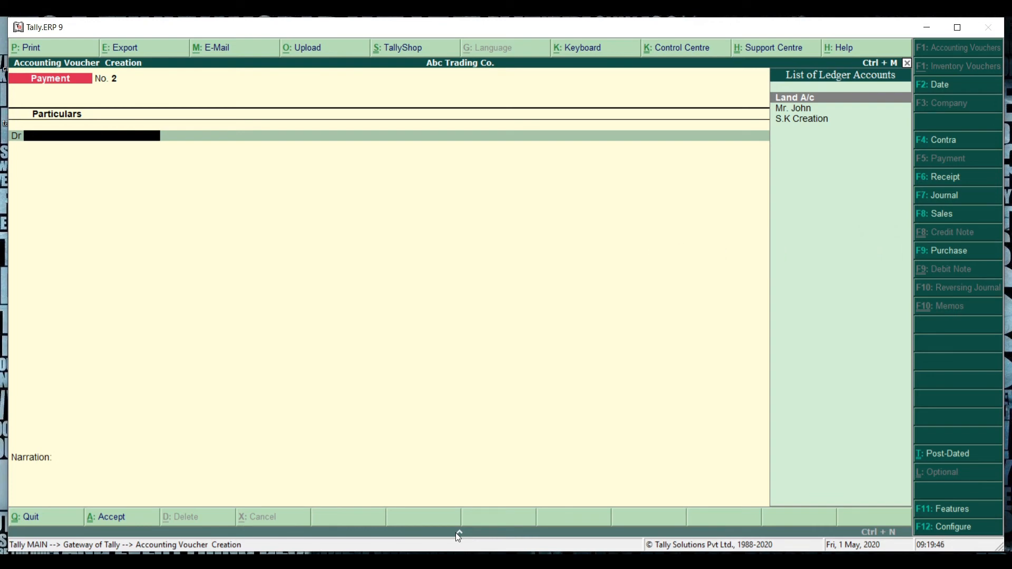
# Step: Open a new purchase voucher and switch it from invoice to voucher mode
pyautogui.press('F9')
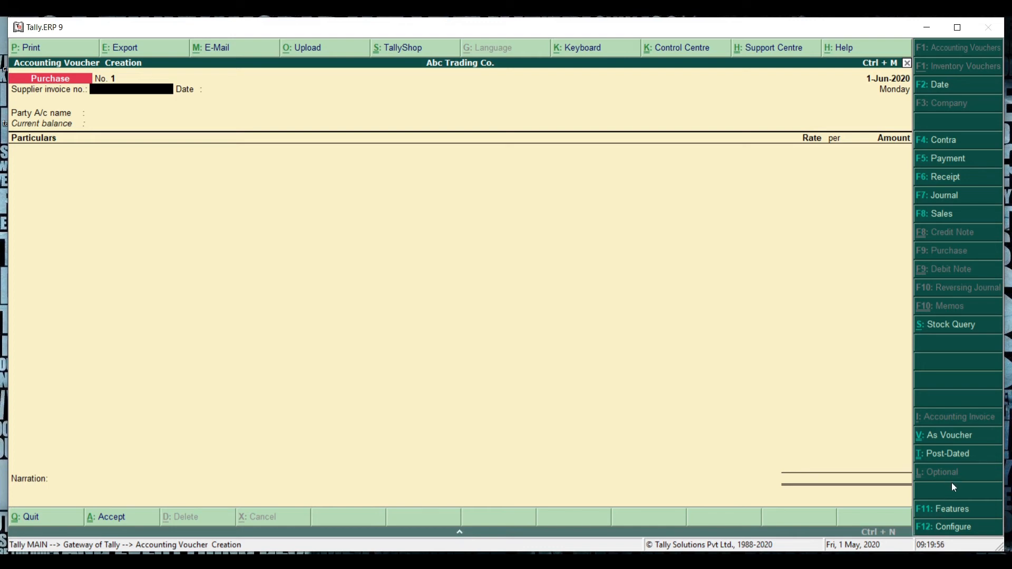
pyautogui.click(951, 443)
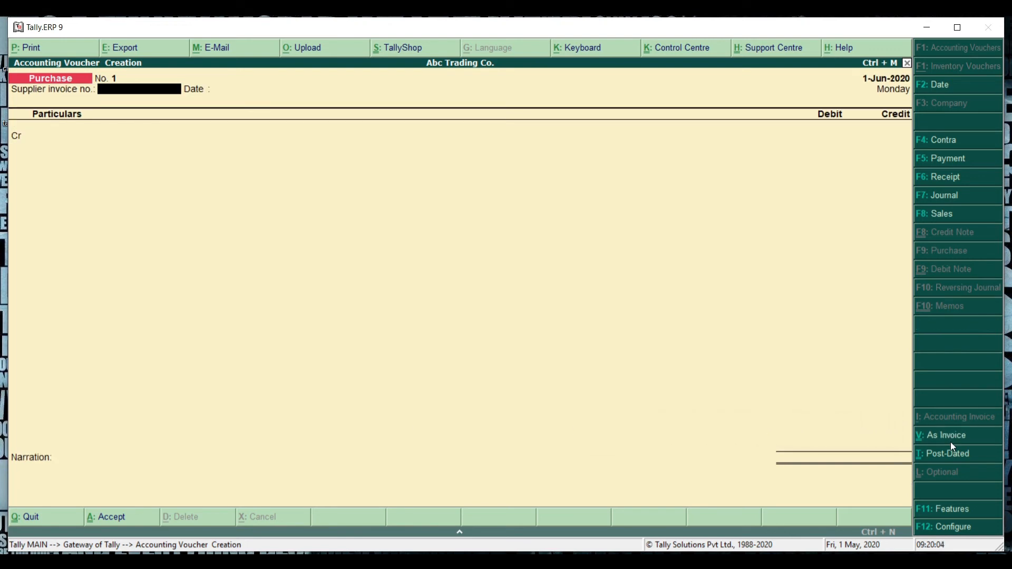
pyautogui.click(950, 442)
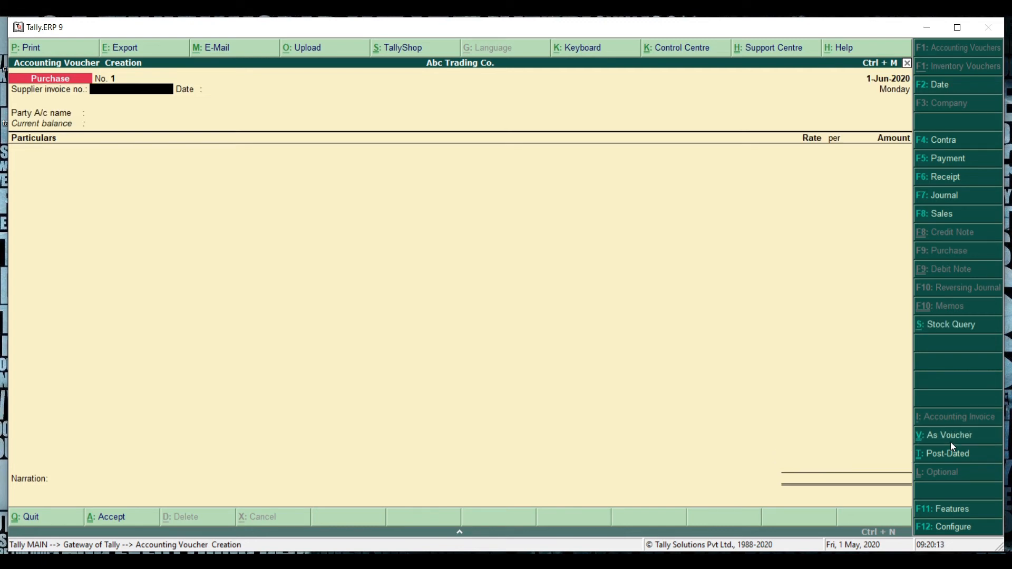
pyautogui.click(950, 442)
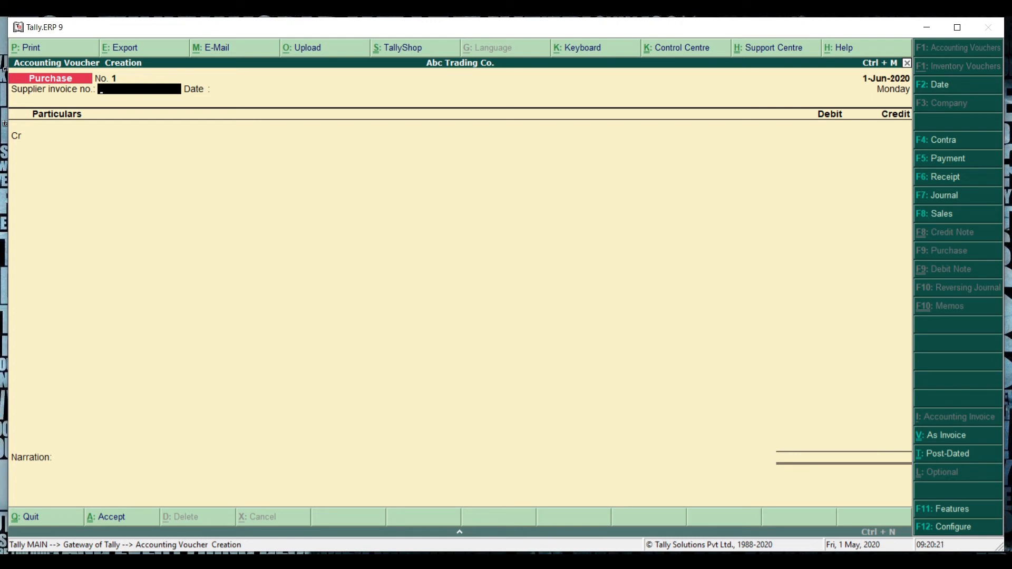
# Step: Enter supplier invoice number 123 and credit S.K Creation with 200000 on the purchase voucher
pyautogui.write('123')
pyautogui.press('Return')
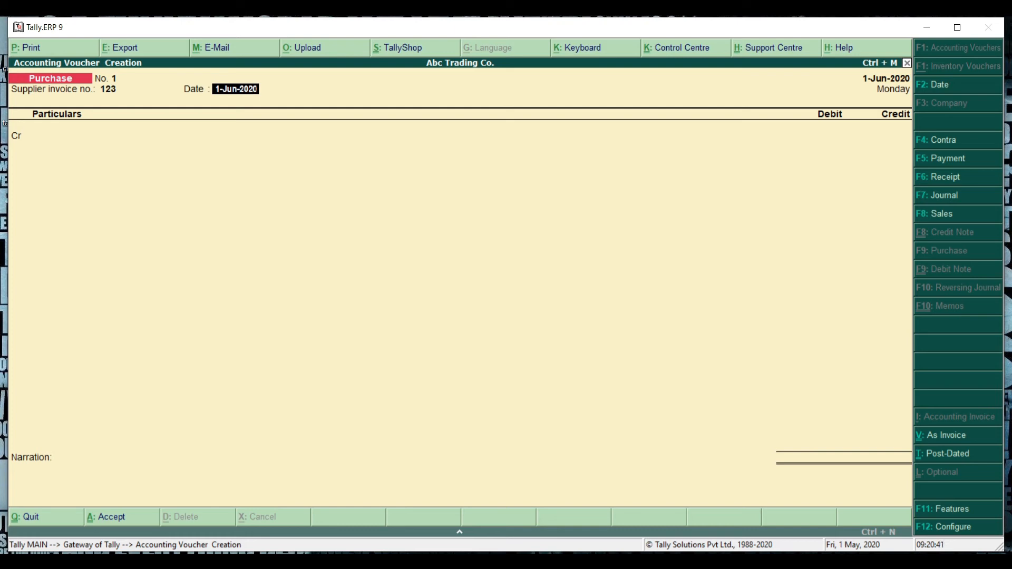
pyautogui.press('Return')
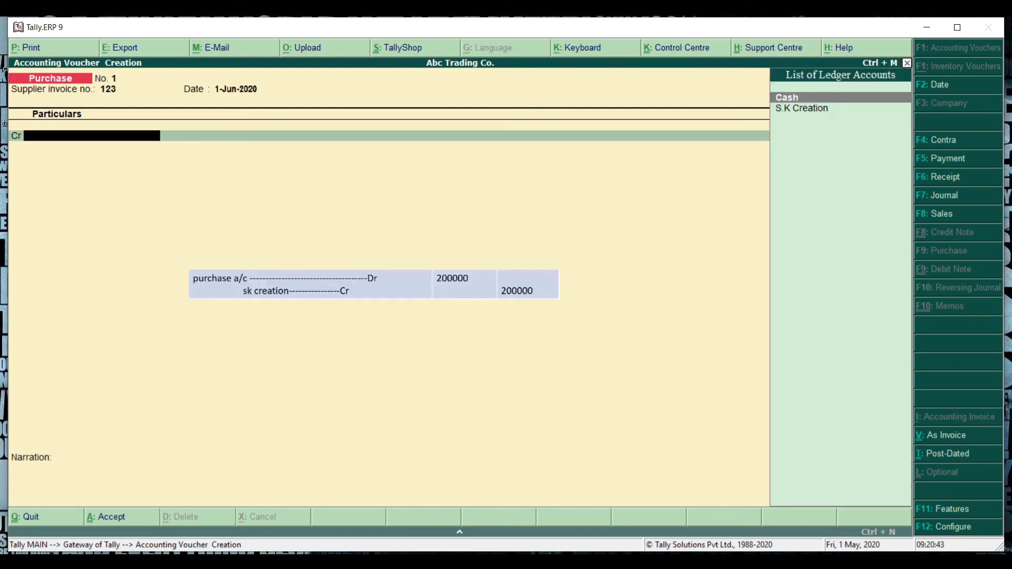
pyautogui.press('Down')
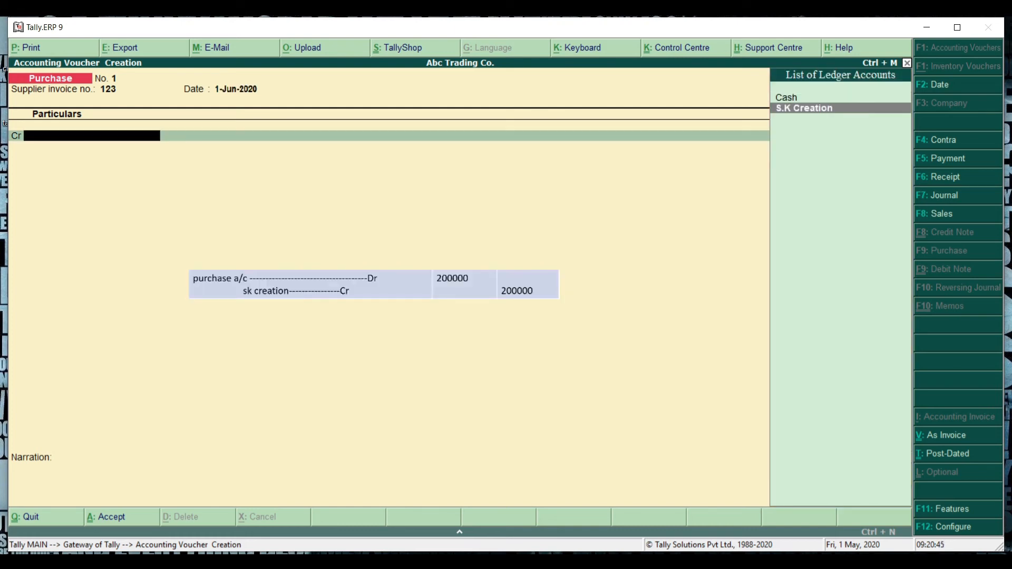
pyautogui.press('Return')
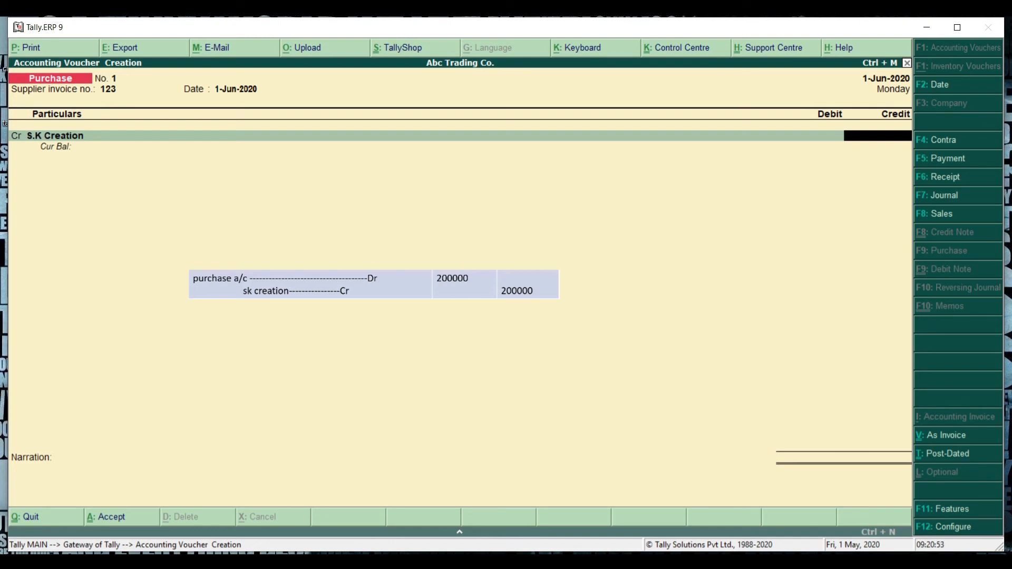
pyautogui.write('200000')
pyautogui.press('Return')
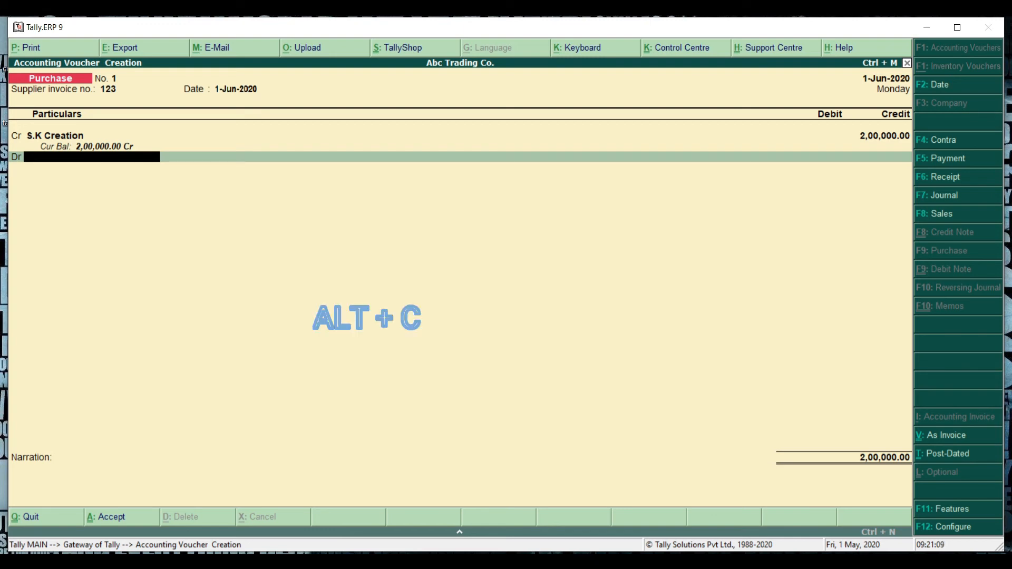
# Step: Create a Purchase A/c ledger under Purchase Accounts from within the voucher
pyautogui.hotkey('alt', 'c')
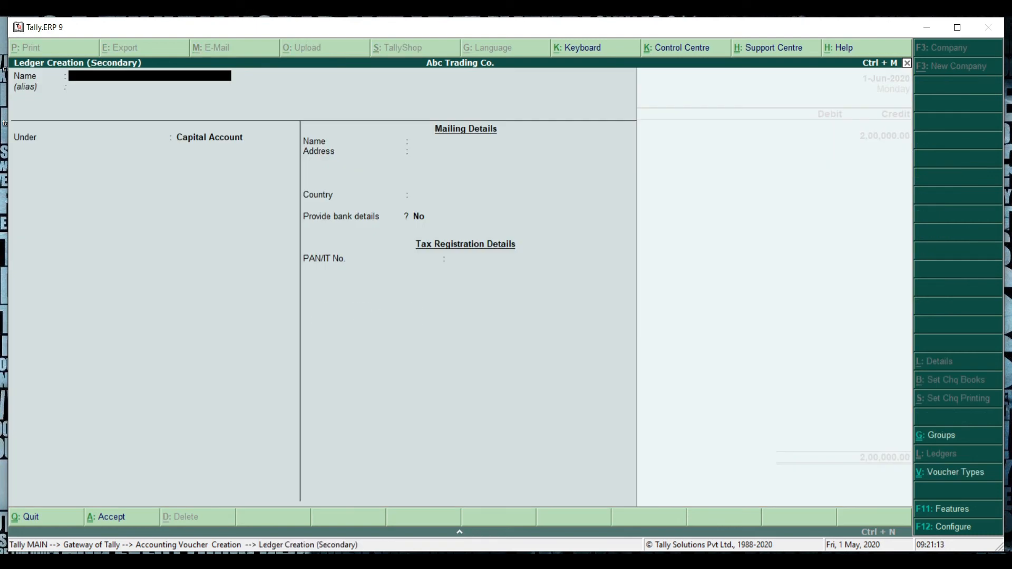
pyautogui.write('Purchase A/c')
pyautogui.press('Return')
pyautogui.press('Return')
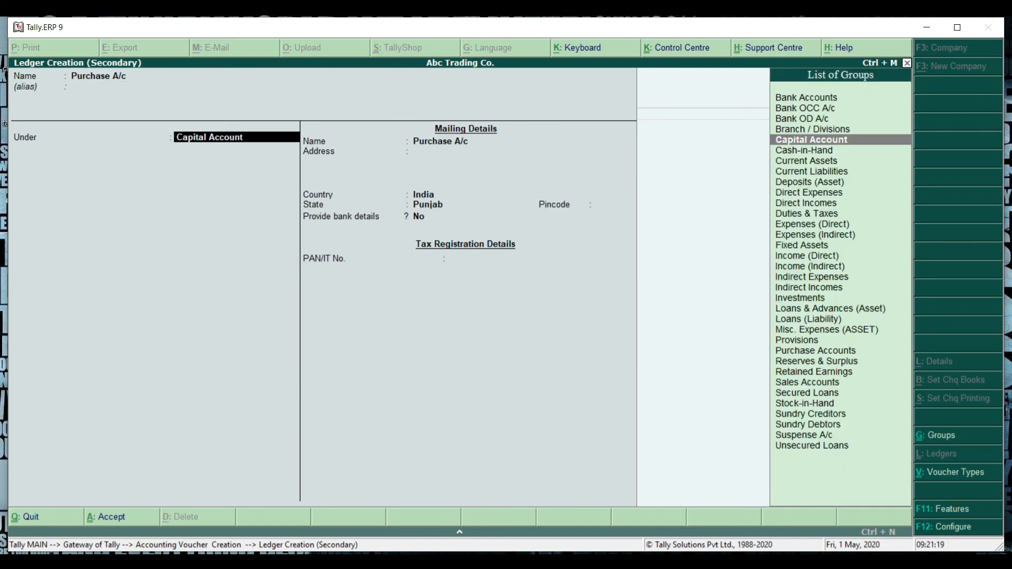
pyautogui.write('Pur')
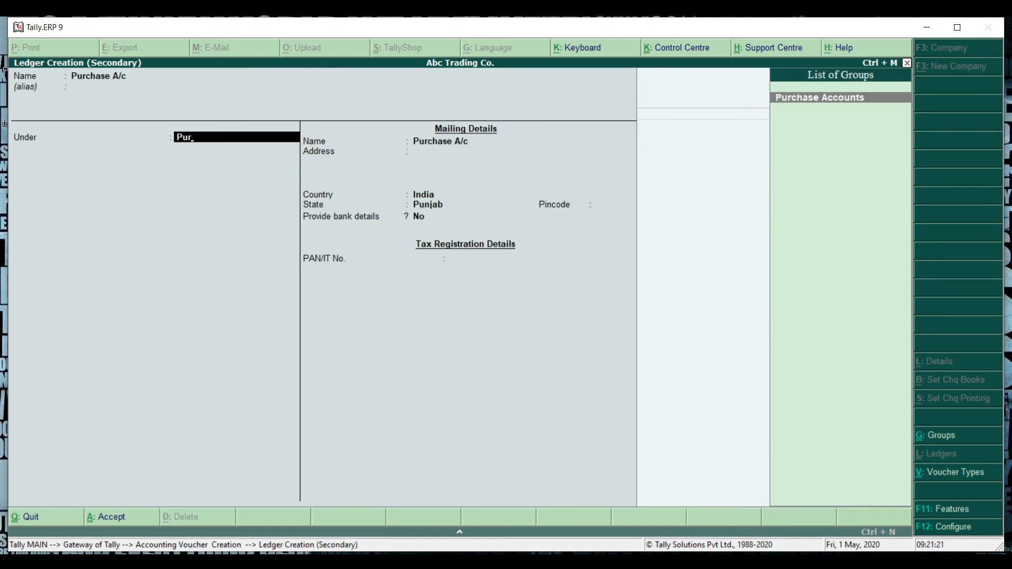
pyautogui.press('Return')
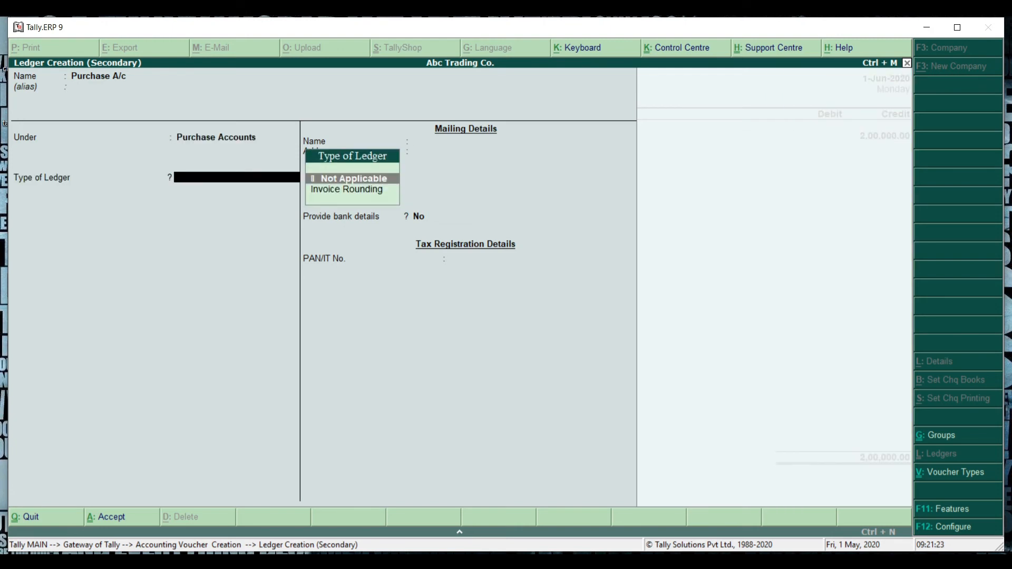
pyautogui.hotkey('ctrl', 'a')
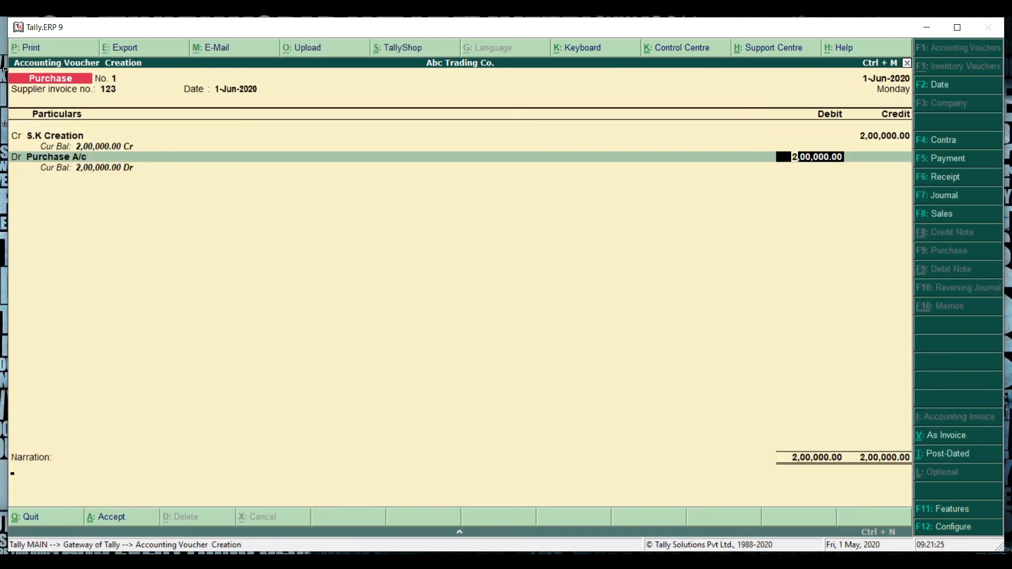
# Step: Debit Purchase A/c with 200000, add the narration 'purchase goods 200000' and accept the purchase voucher
pyautogui.press('Return')
pyautogui.write('purchase goods 200000')
pyautogui.press('Return')
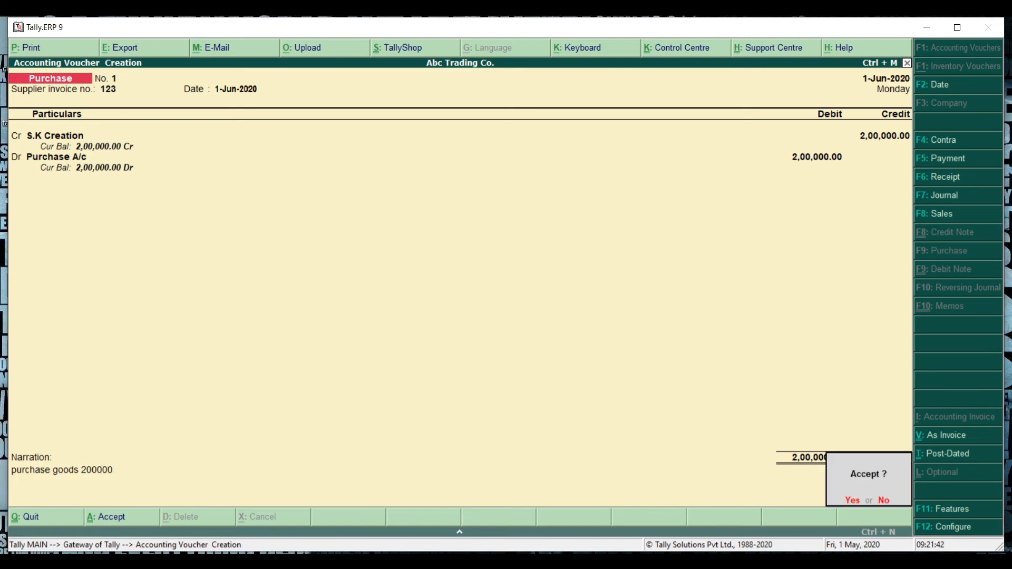
pyautogui.press('y')
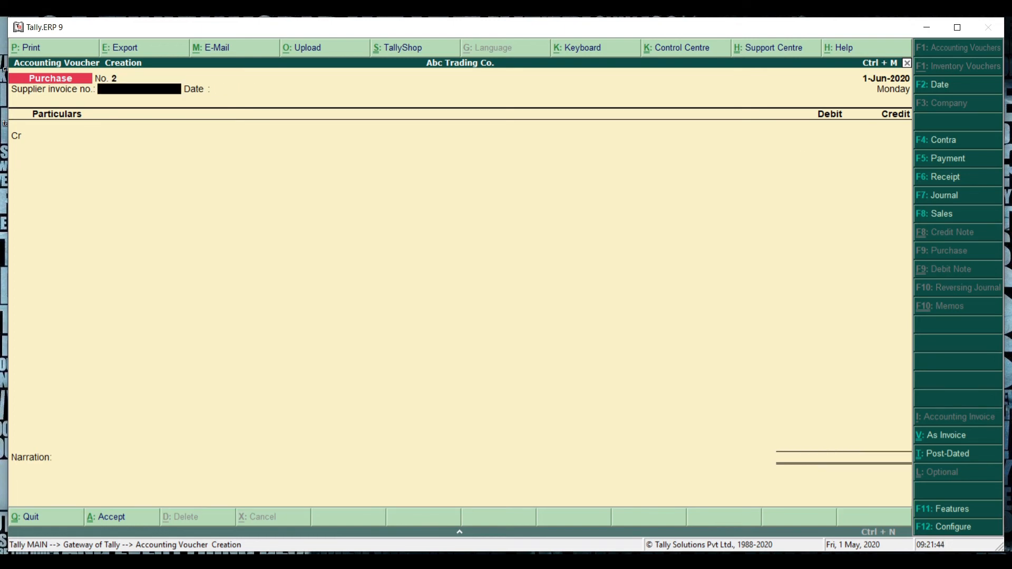
# Step: Open a payment voucher and create a Stationary Exp A/c ledger under Indirect Expenses
pyautogui.press('pageup')
pyautogui.press('F5')
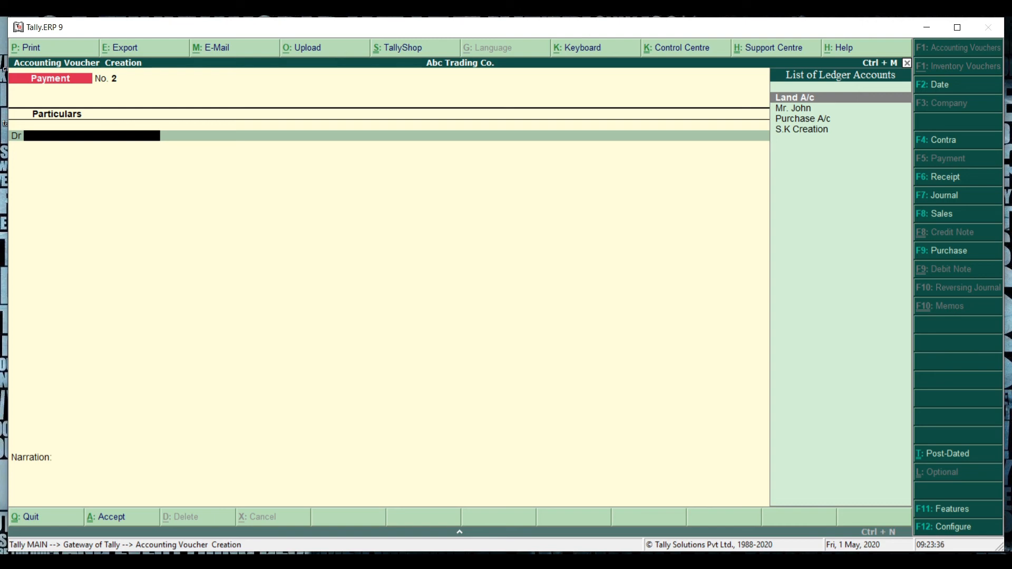
pyautogui.hotkey('alt', 'c')
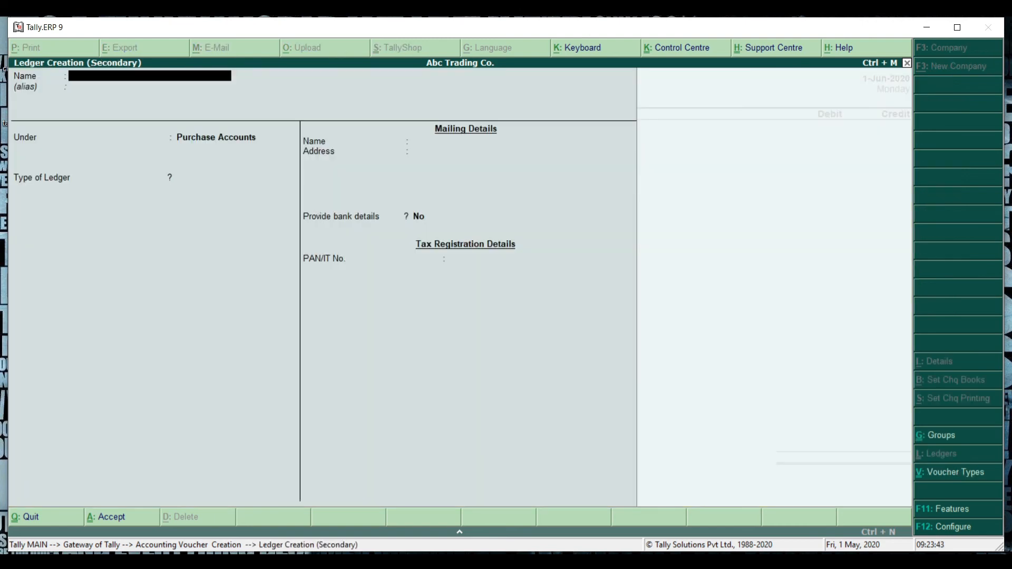
pyautogui.write('St')
pyautogui.write('ationary exp a/c')
pyautogui.press('Return')
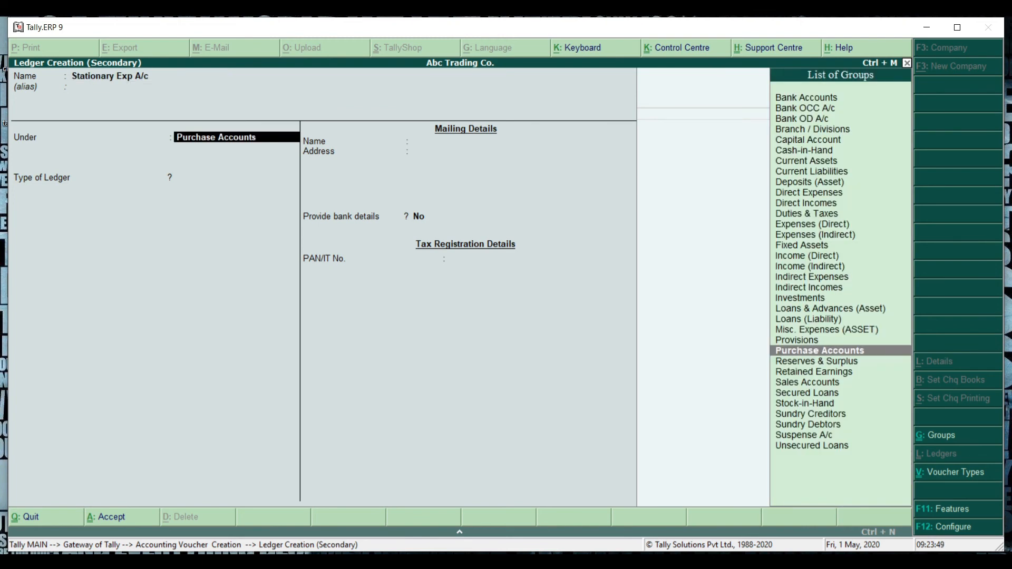
pyautogui.write('Indirec')
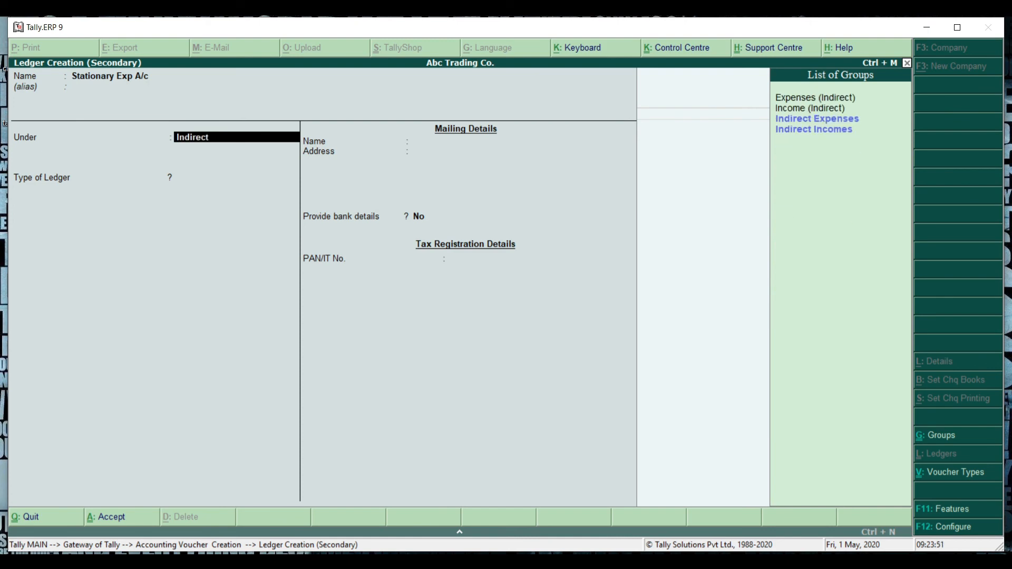
pyautogui.write('t')
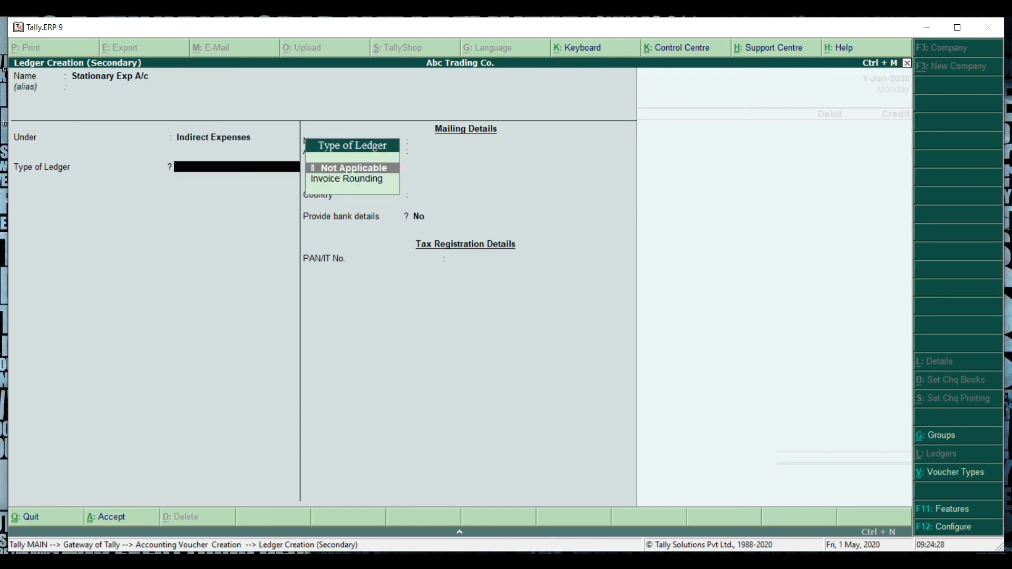
pyautogui.hotkey('ctrl', 'a')
# Step: Debit Stationary Exp A/c with 1000, credit Cash, and accept the payment voucher
pyautogui.write('1')
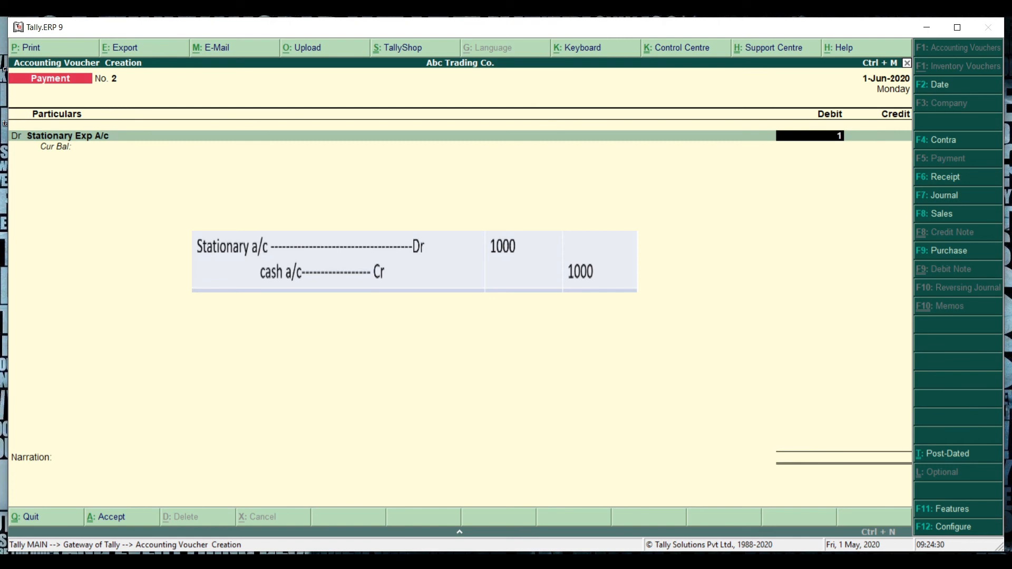
pyautogui.write('000')
pyautogui.press('Return')
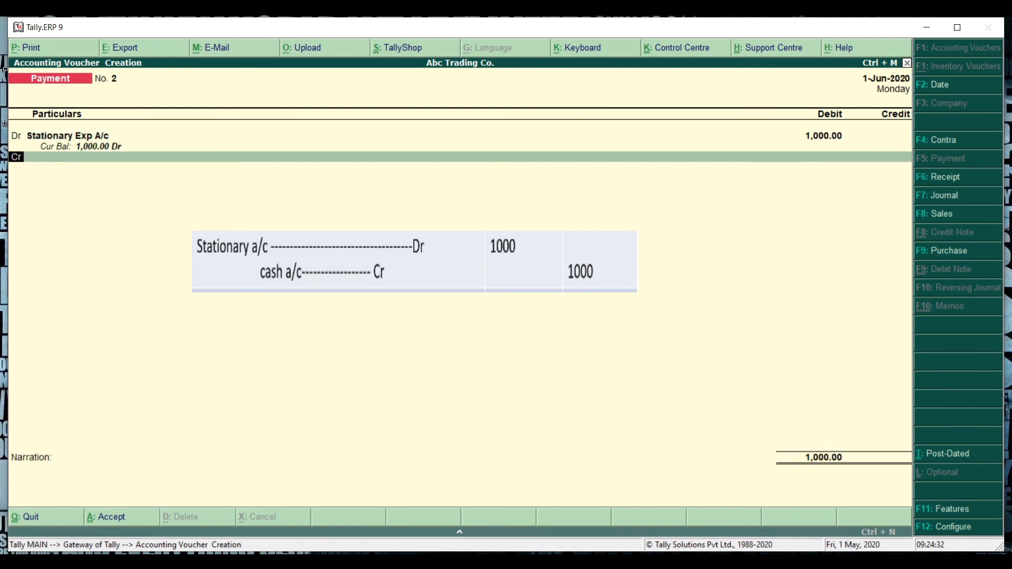
pyautogui.press('Return')
pyautogui.write('cash')
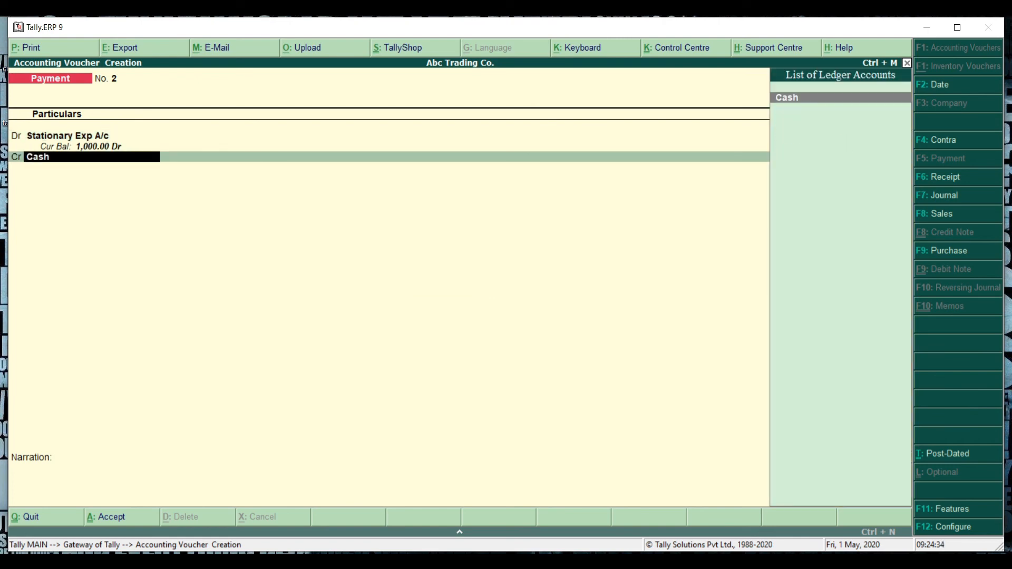
pyautogui.press('Return')
pyautogui.press('Return')
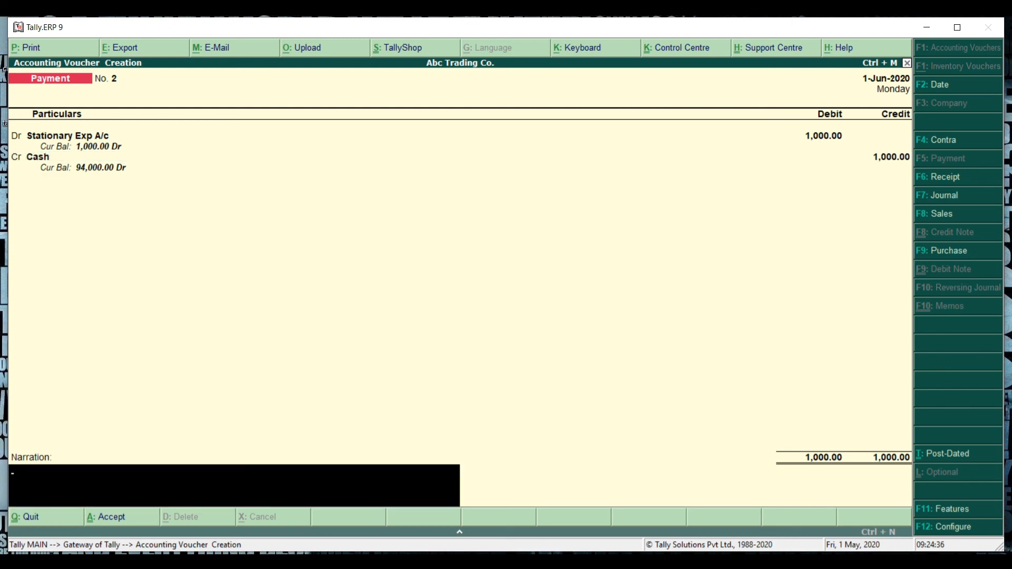
pyautogui.press('Return')
pyautogui.press('Return')
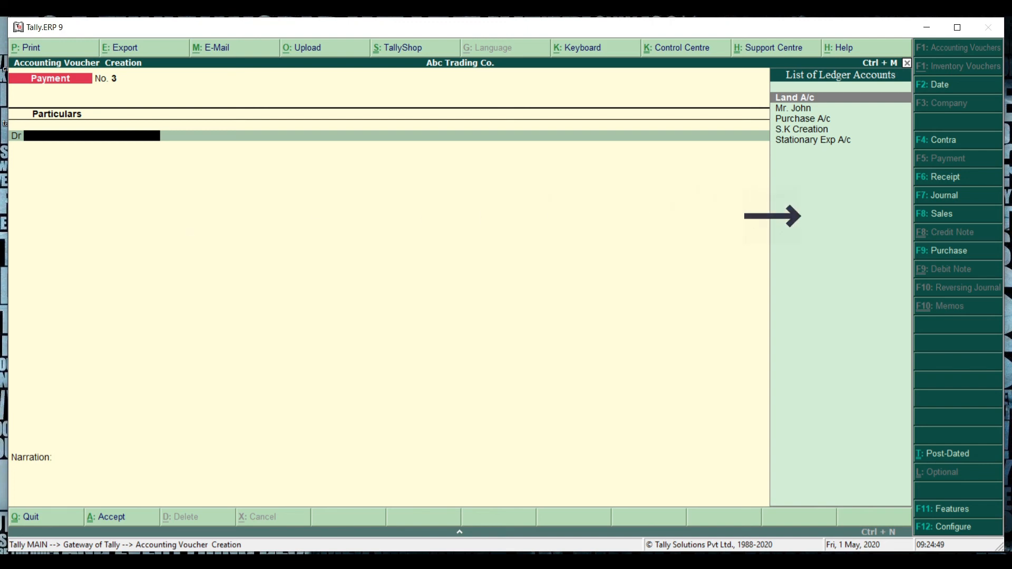
# Step: Open a sales voucher in voucher mode and enter reference number 321
pyautogui.press('F8')
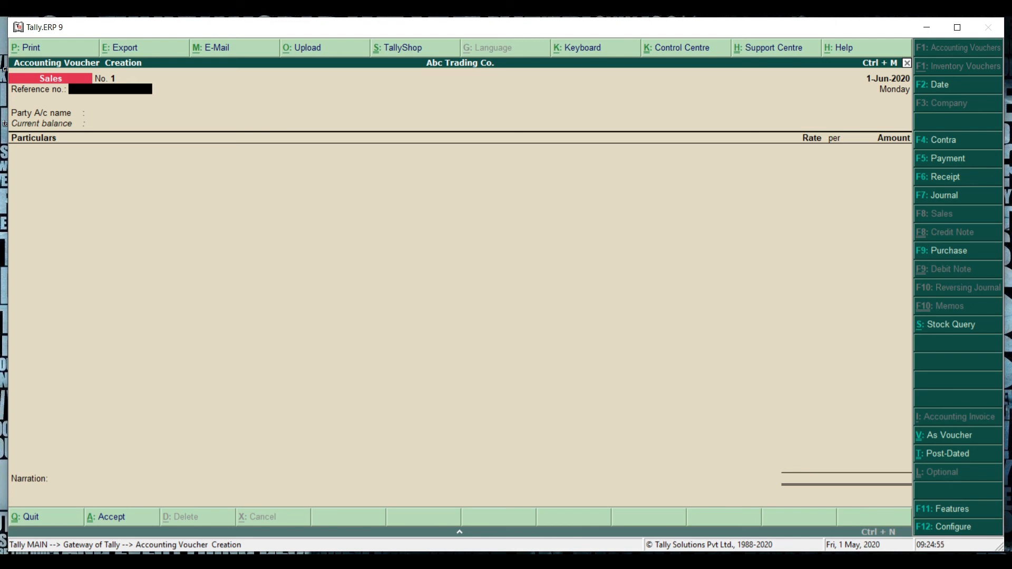
pyautogui.click(947, 444)
pyautogui.write('321')
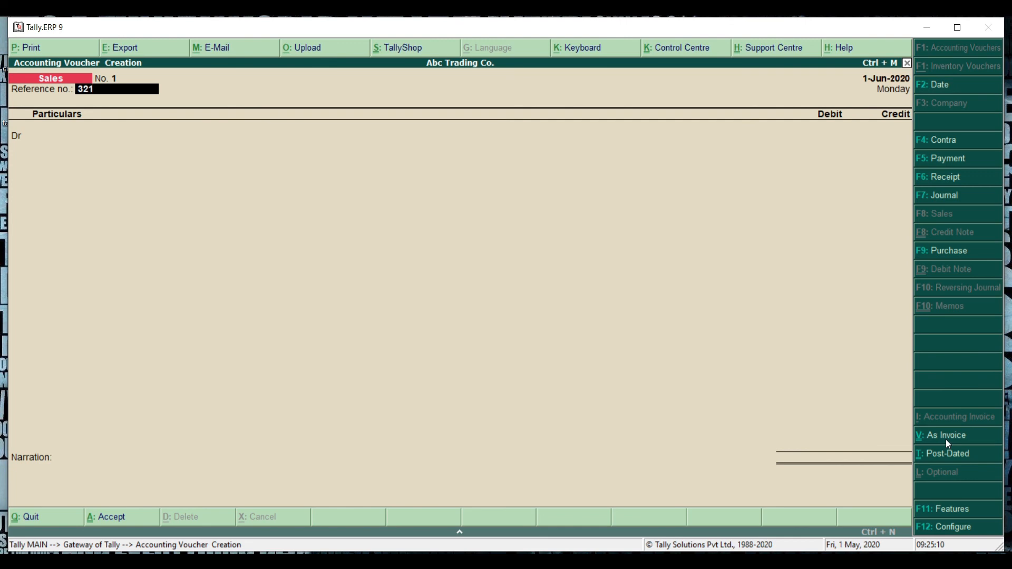
pyautogui.press('Return')
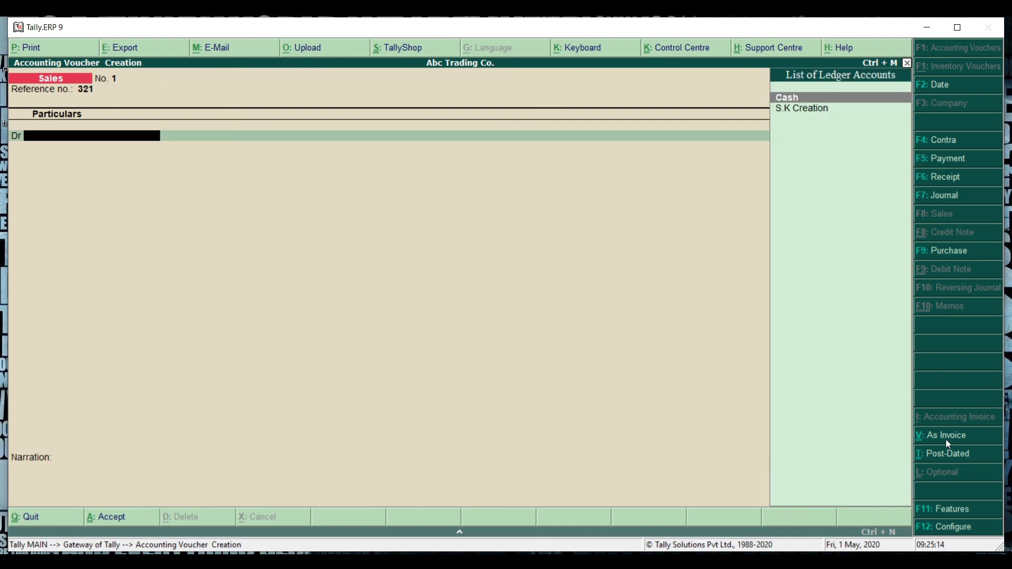
# Step: Create an Indian Cotton ledger under Sundry Debtors and debit it with 45000 on the sales voucher
pyautogui.hotkey('alt', 'c')
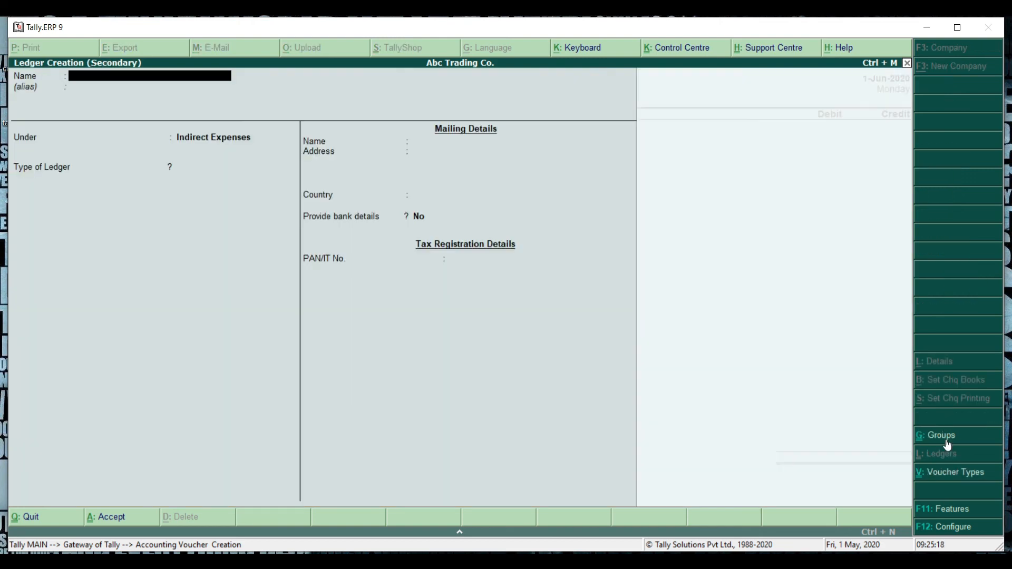
pyautogui.write('Indian Cotton')
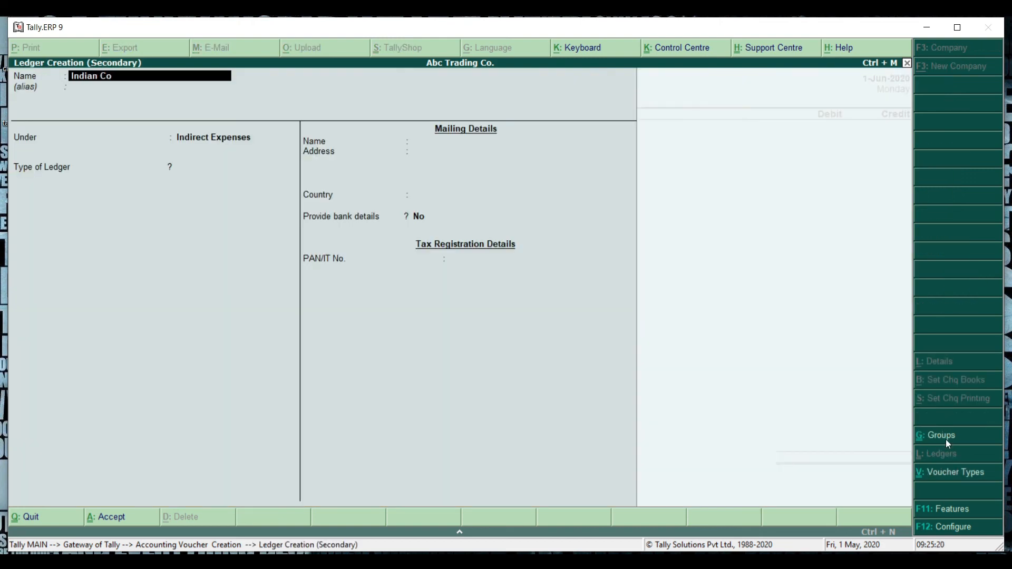
pyautogui.press('Return')
pyautogui.press('Return')
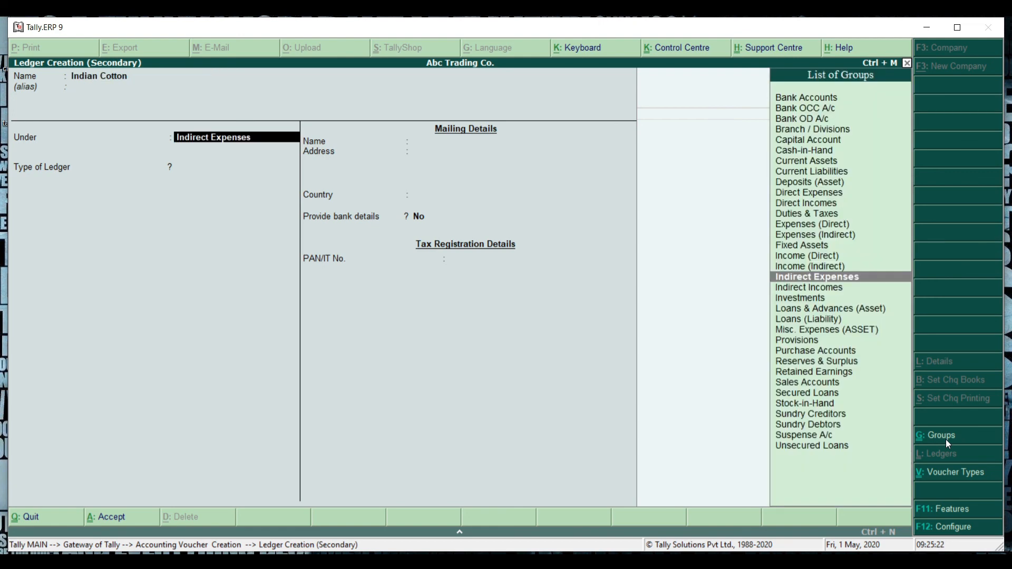
pyautogui.write('su')
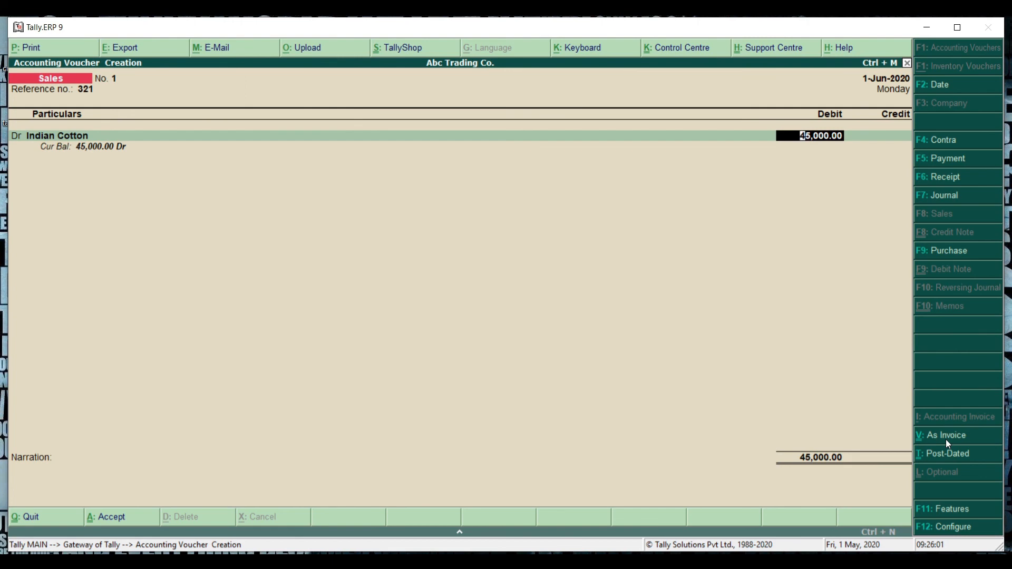
pyautogui.press('Return')
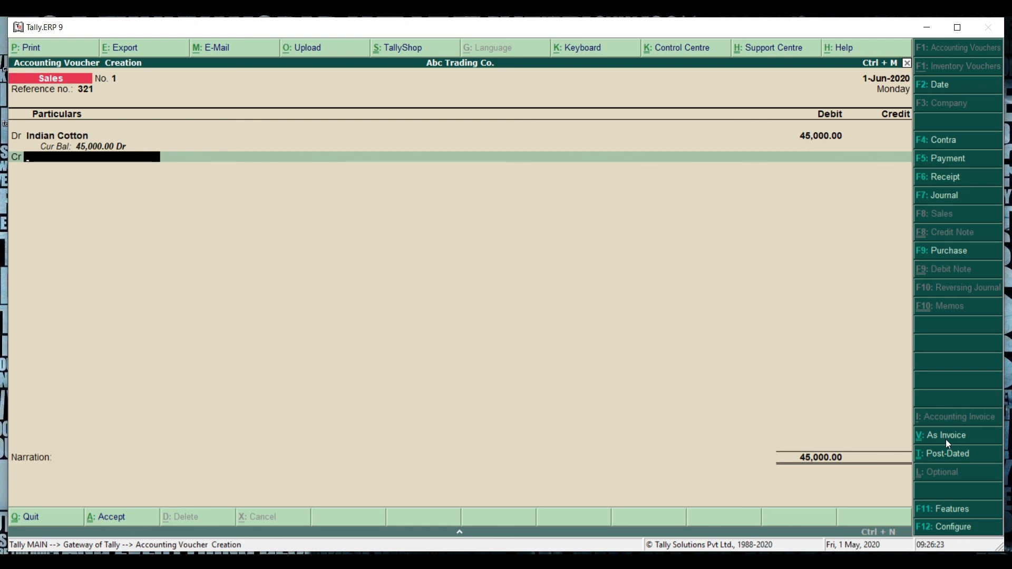
# Step: Create a Sale A/c ledger under Sales Accounts and credit it with 45000 on the sales voucher
pyautogui.hotkey('alt', 'c')
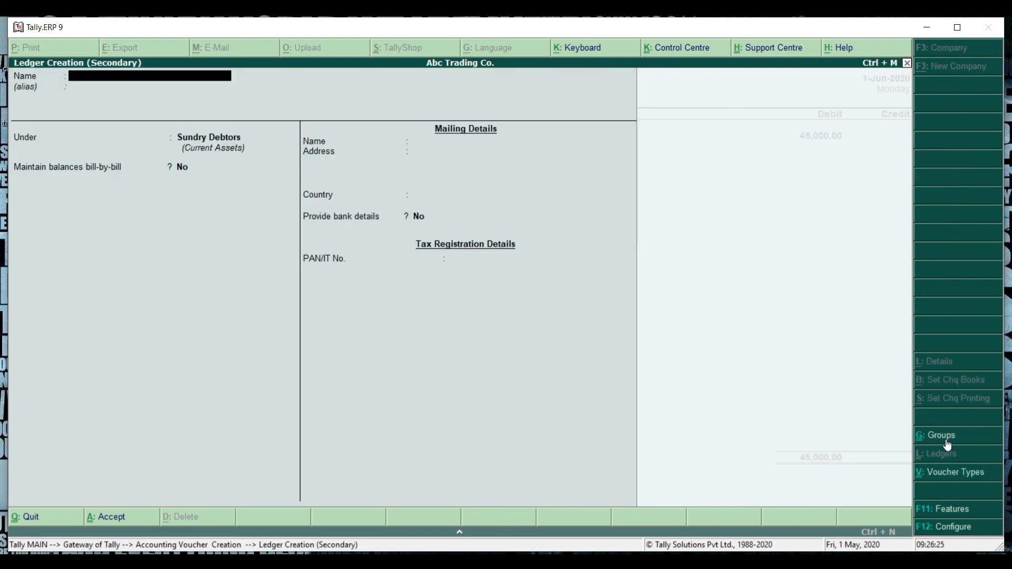
pyautogui.write('D')
pyautogui.press('BackSpace')
pyautogui.write('Sale A/c')
pyautogui.press('Return')
pyautogui.press('Return')
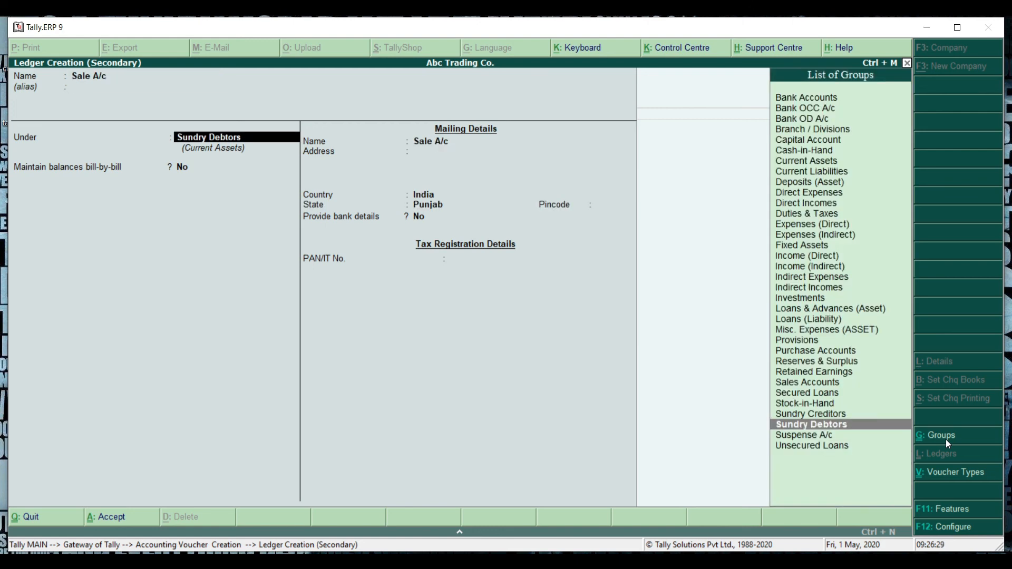
pyautogui.write('Sale')
pyautogui.press('Return')
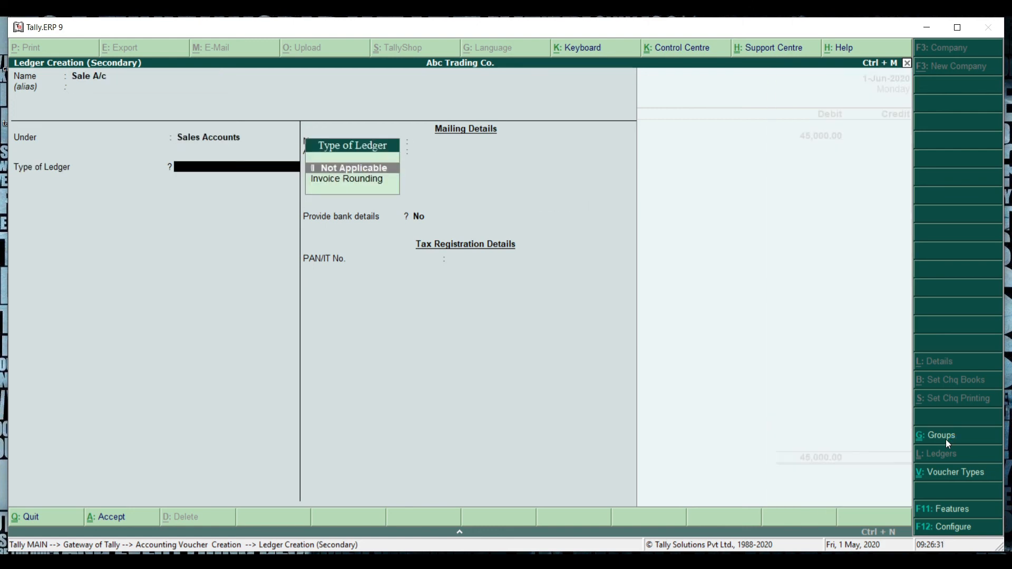
pyautogui.hotkey('ctrl', 'a')
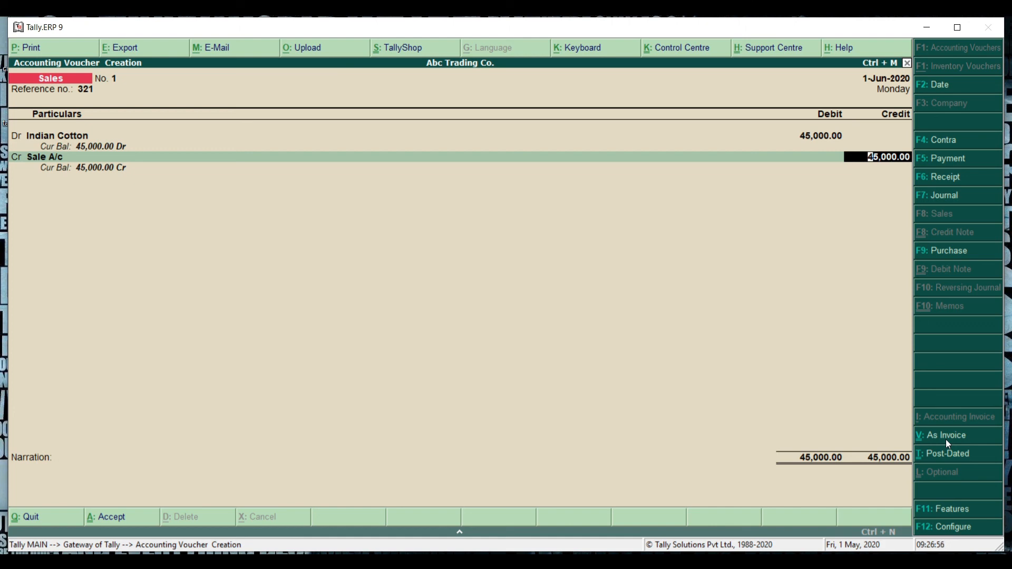
pyautogui.press('Return')
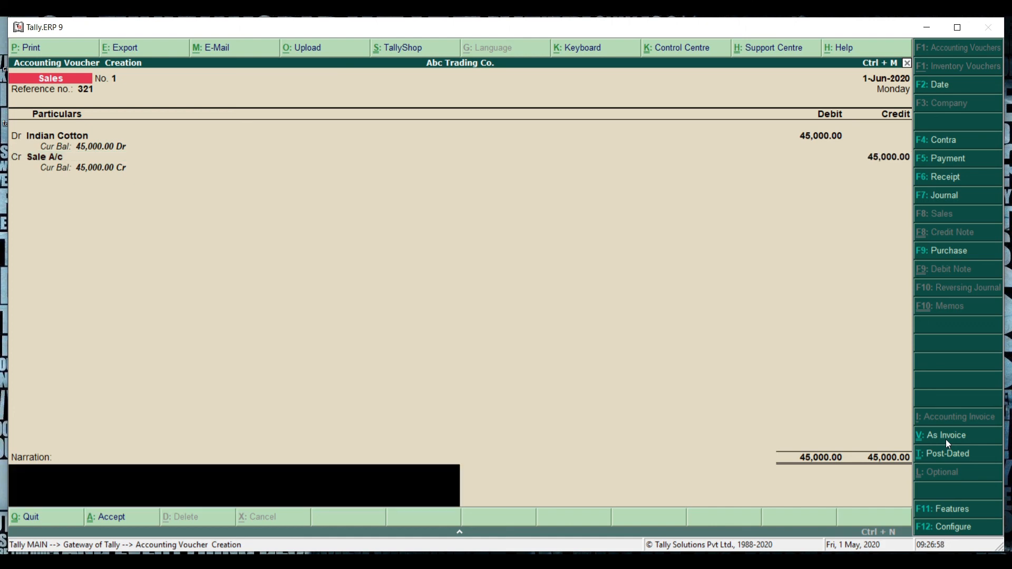
# Step: Accept the sales voucher and start a new payment voucher
pyautogui.press('Return')
pyautogui.press('Return')
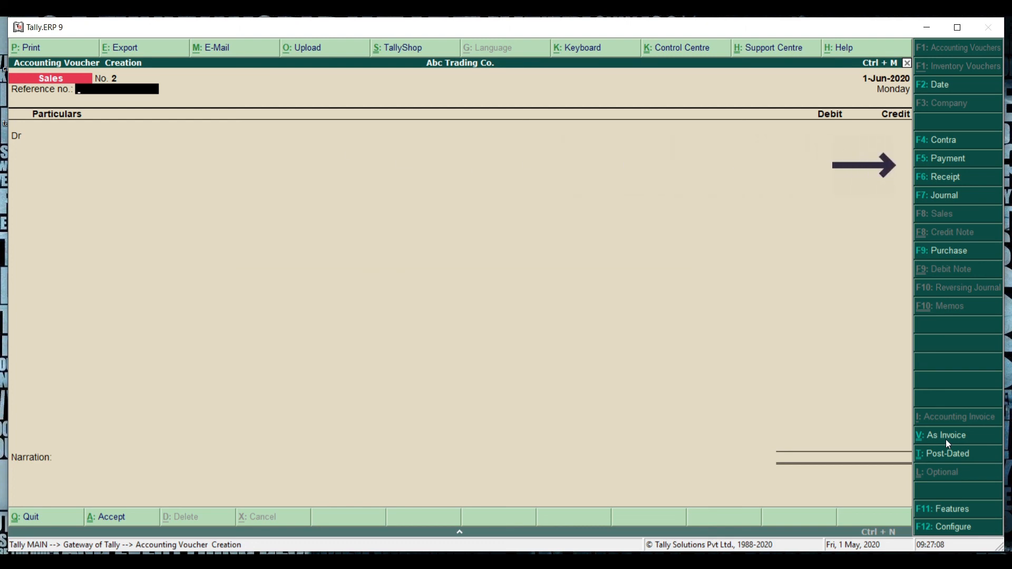
pyautogui.press('F5')
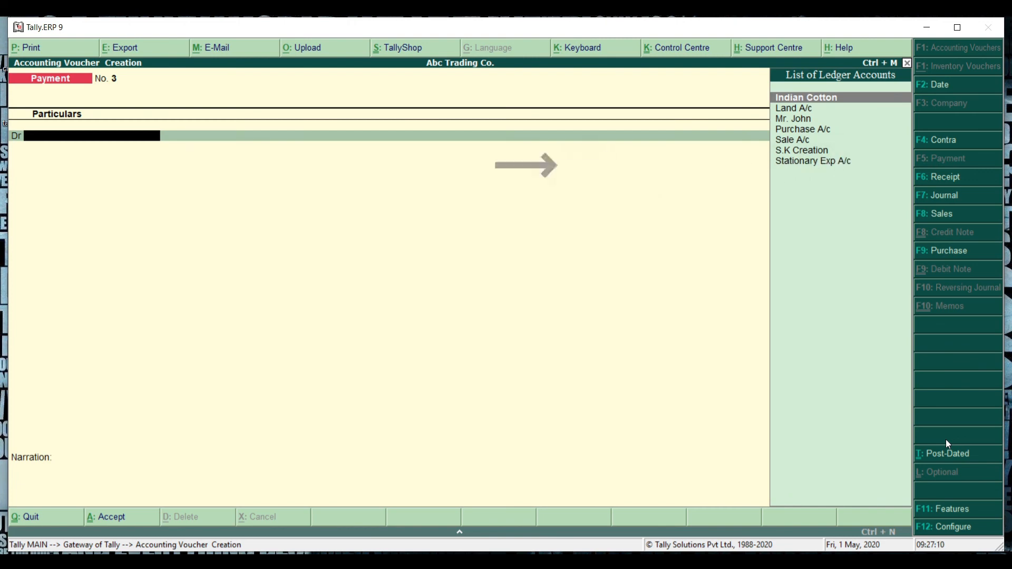
# Step: Create a Rent Exp A/c ledger under Indirect Expenses and debit it with 1500 on the payment voucher
pyautogui.hotkey('alt', 'c')
pyautogui.write('R')
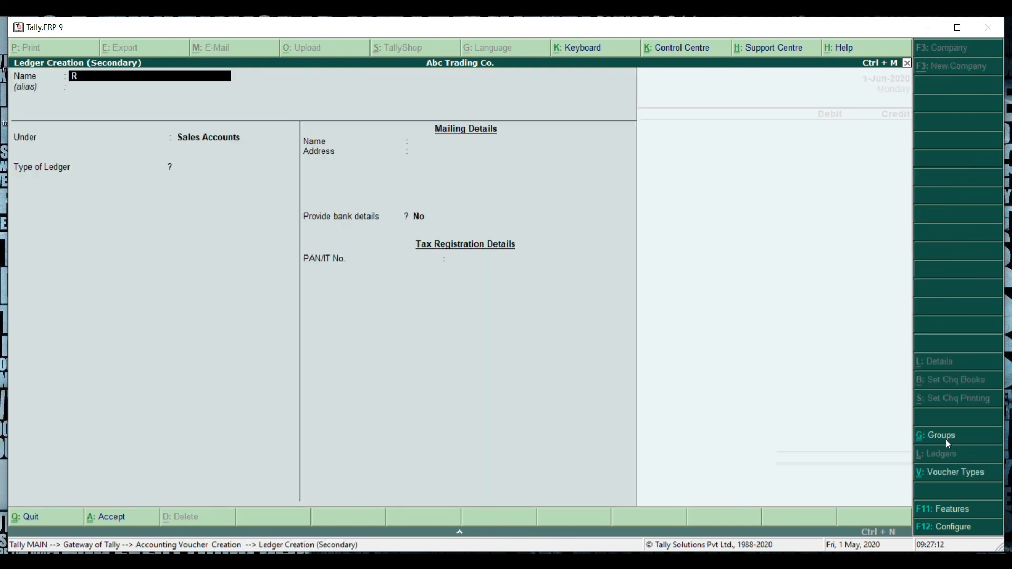
pyautogui.write('ent')
pyautogui.write(' exp')
pyautogui.write(' a/c')
pyautogui.press('Return')
pyautogui.press('Return')
pyautogui.write('In')
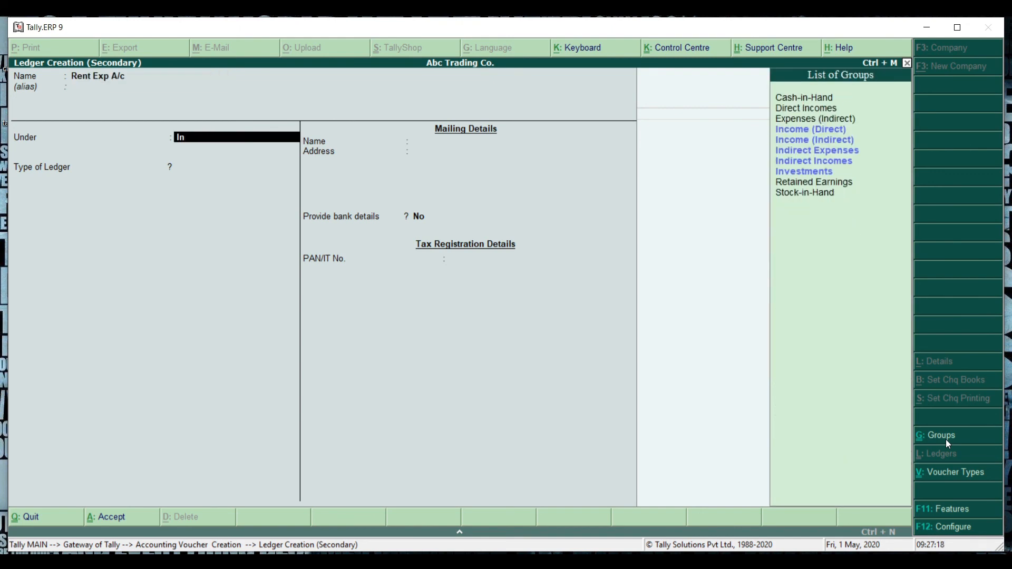
pyautogui.write('direct')
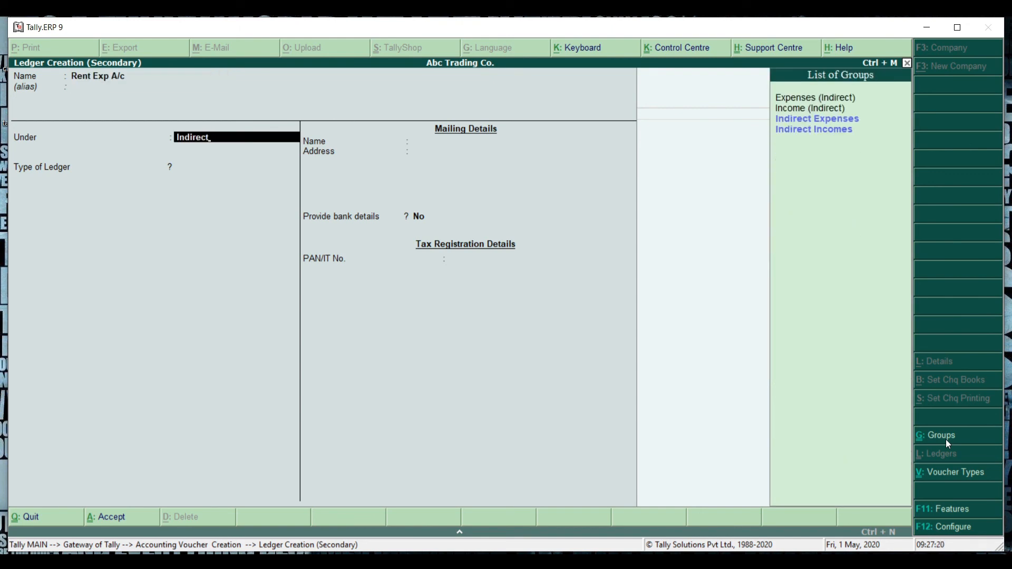
pyautogui.press('Down')
pyautogui.press('Up')
pyautogui.press('Return')
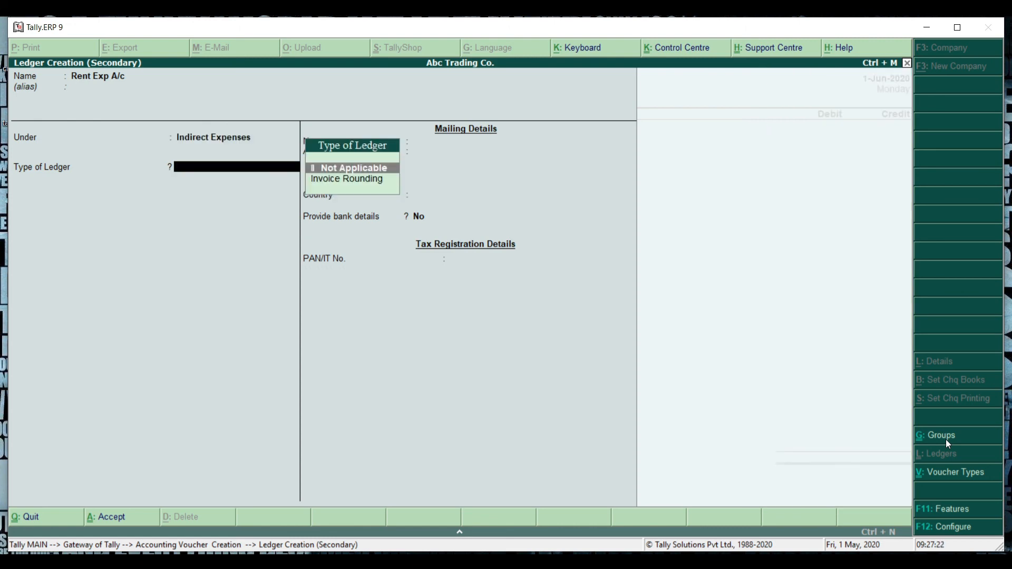
pyautogui.hotkey('ctrl', 'a')
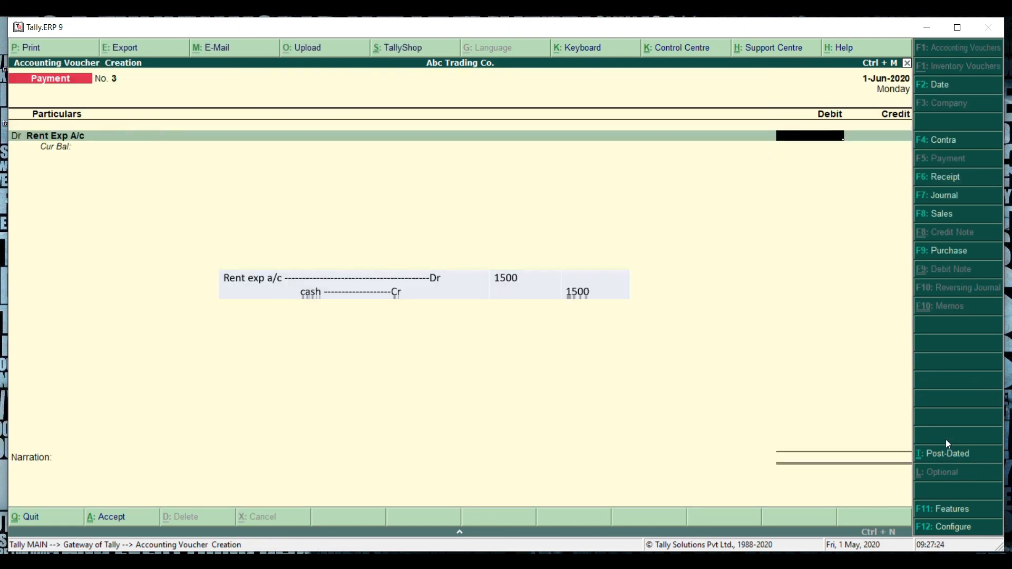
pyautogui.write('1500')
pyautogui.press('Return')
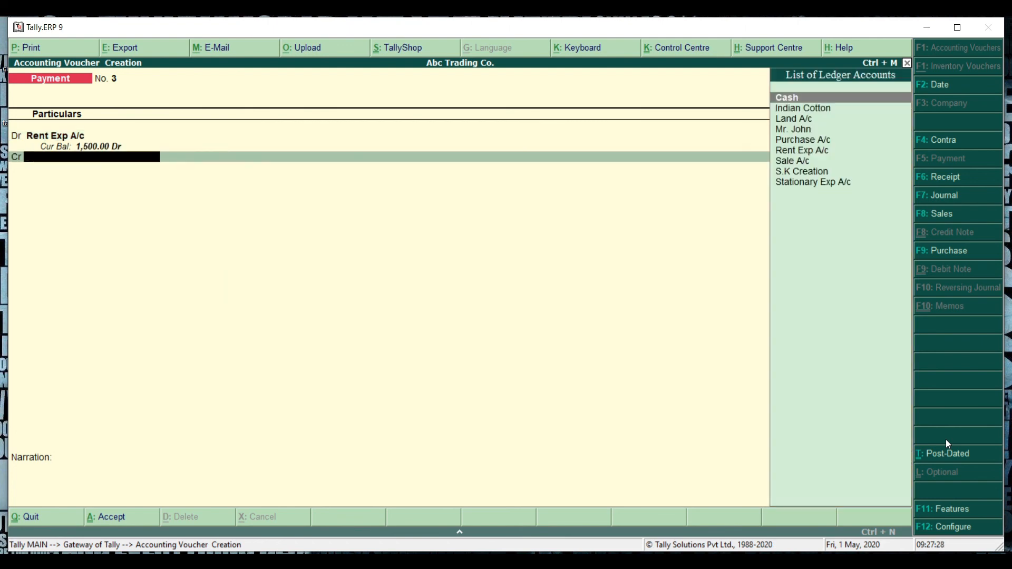
# Step: Credit Cash with 1500 and accept the payment voucher
pyautogui.write('cash')
pyautogui.press('Return')
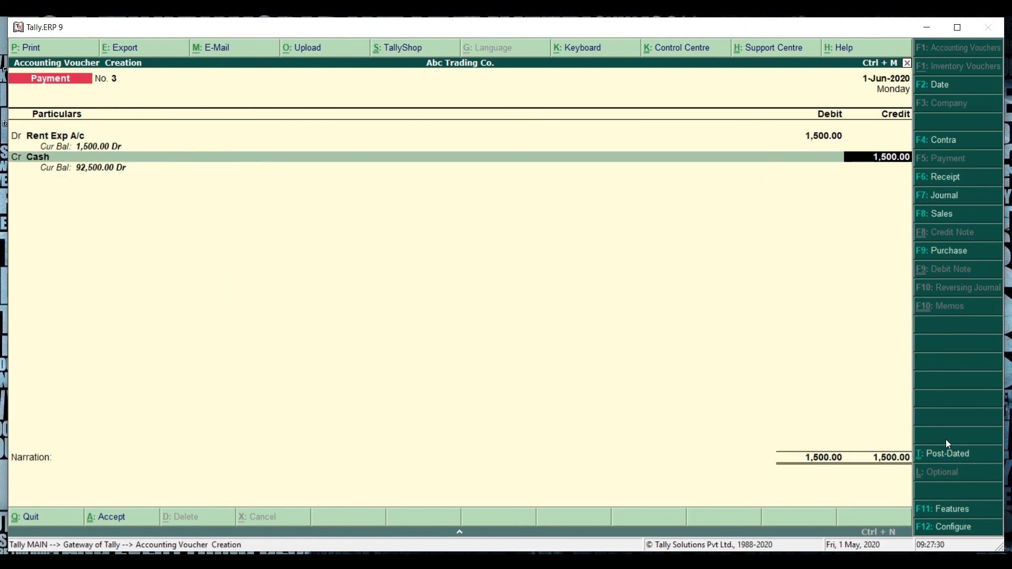
pyautogui.press('Return')
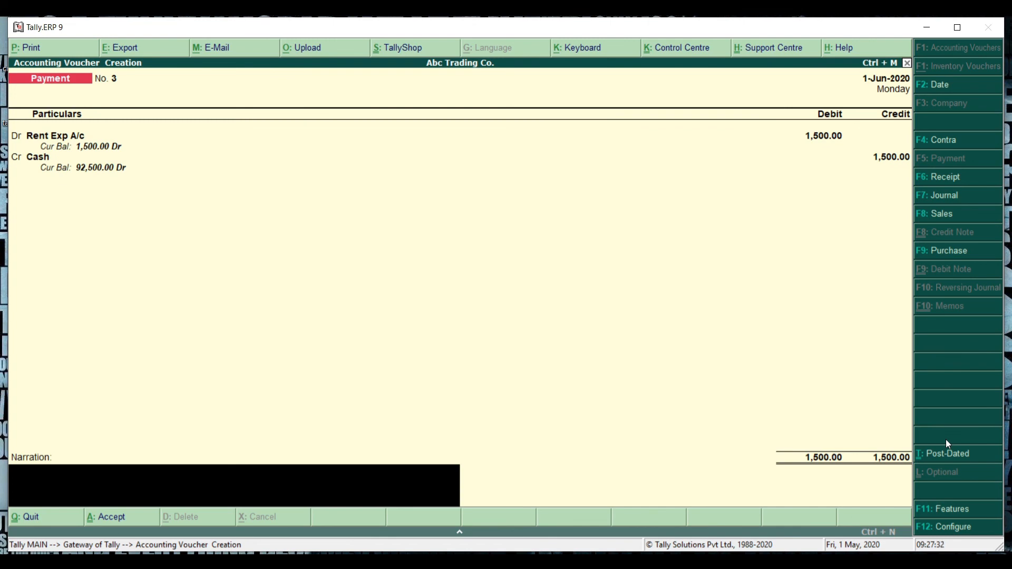
pyautogui.press('Return')
pyautogui.press('Return')
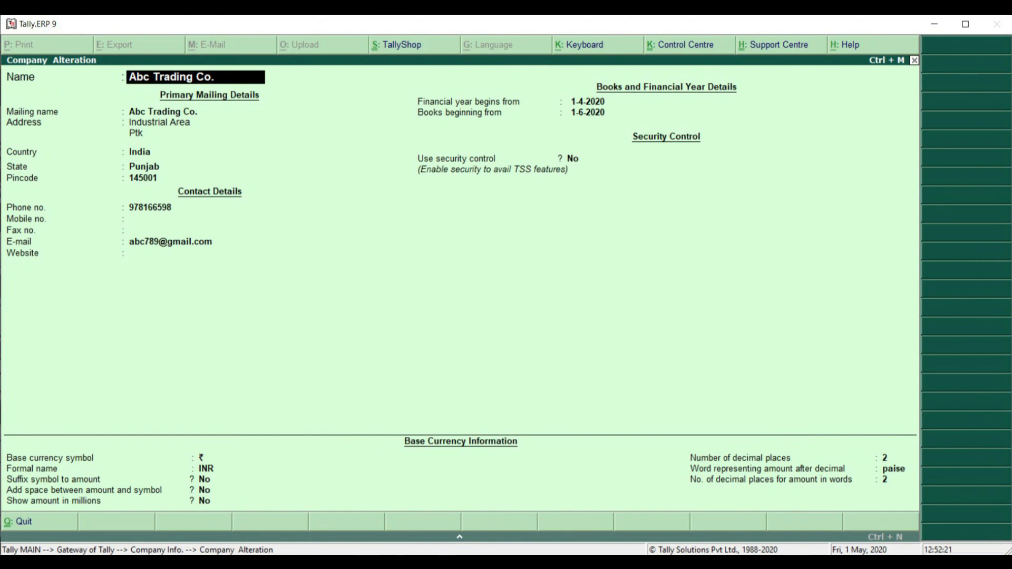
# Step: Open the company selection list from the company alteration screen
pyautogui.press('F1')
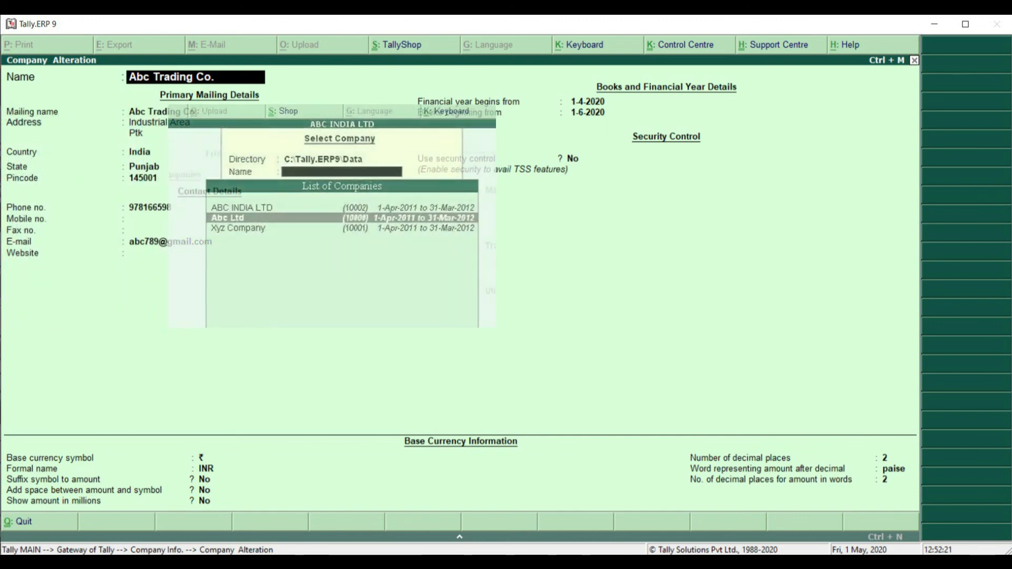